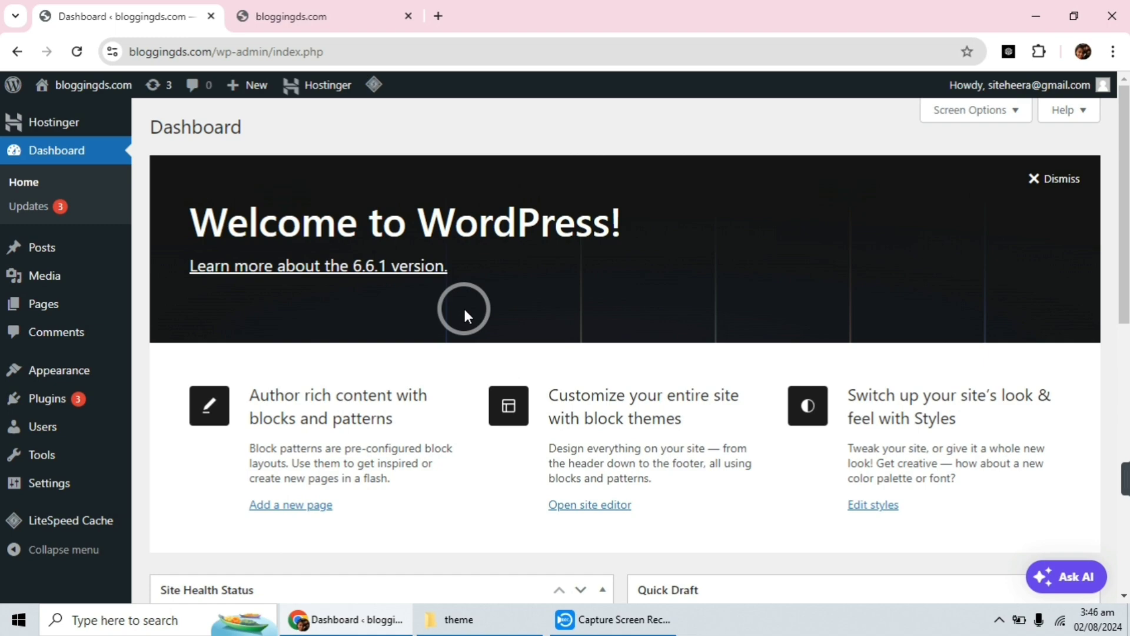
scroll(388, 297, down, 6)
scroll(379, 296, up, 6)
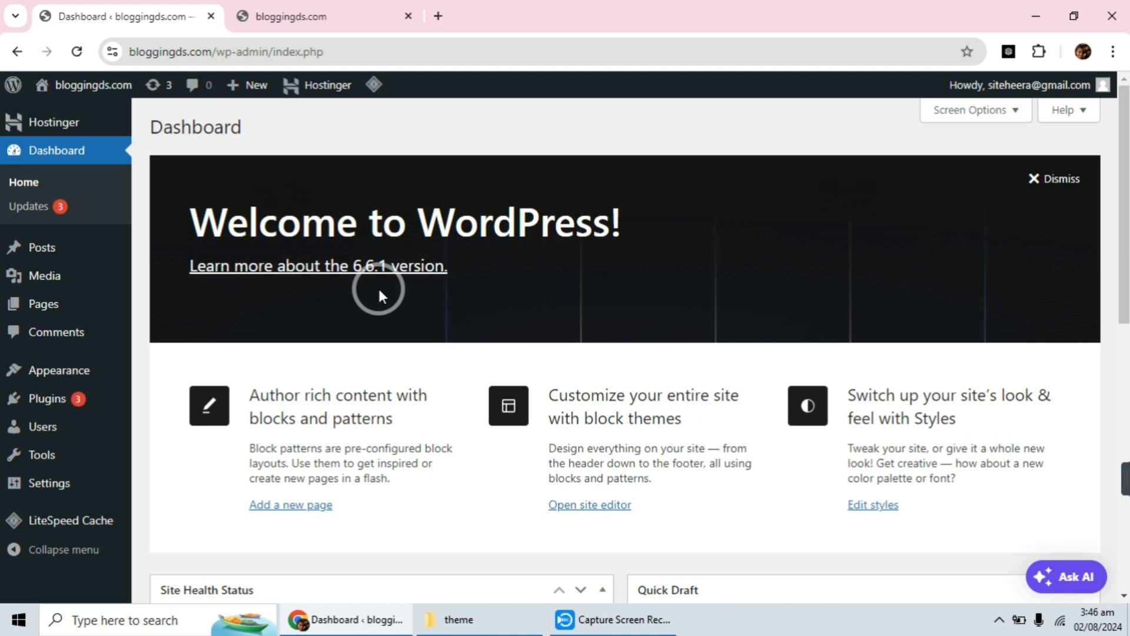
scroll(379, 294, down, 7)
scroll(381, 294, up, 7)
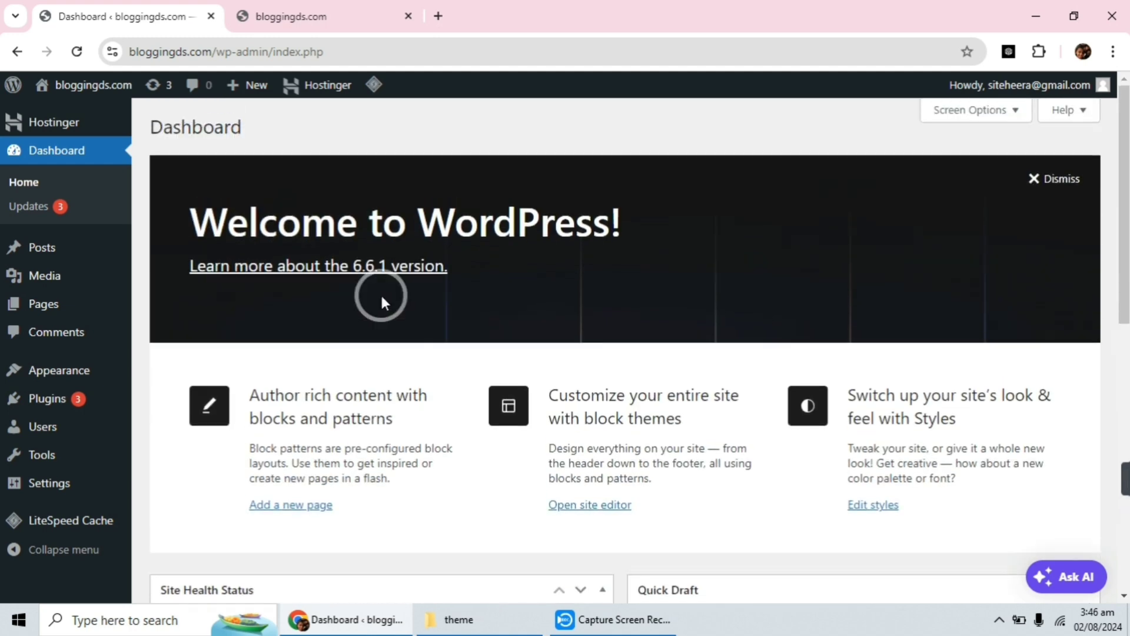
- Switch to the live bloggingds.com site and look through its current front page
click(303, 12)
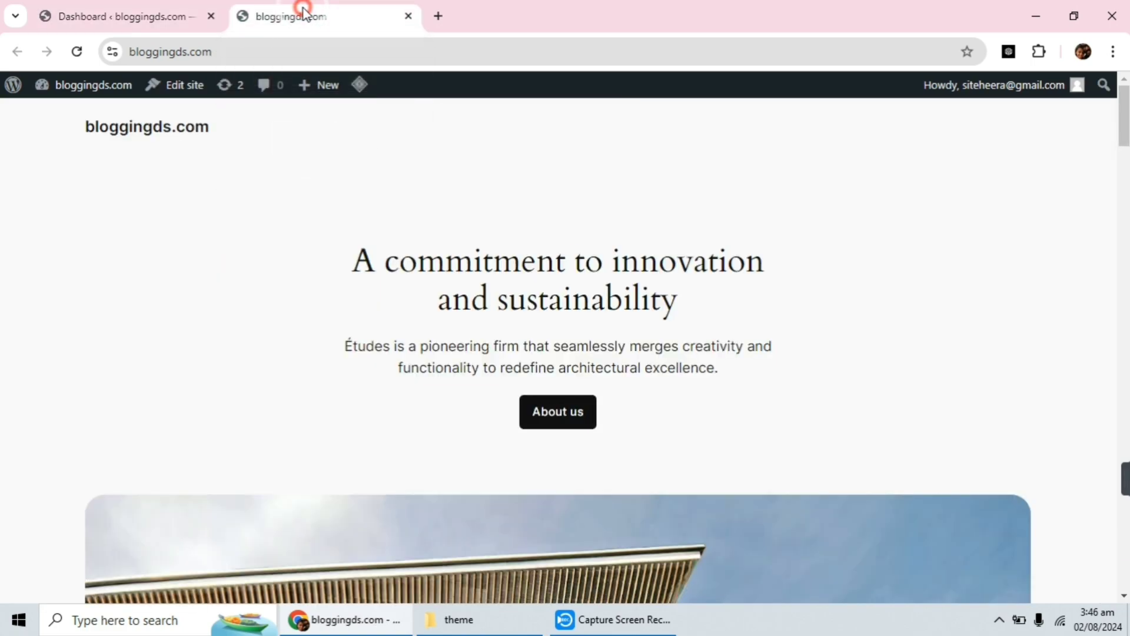
scroll(523, 224, down, 10)
scroll(521, 379, up, 10)
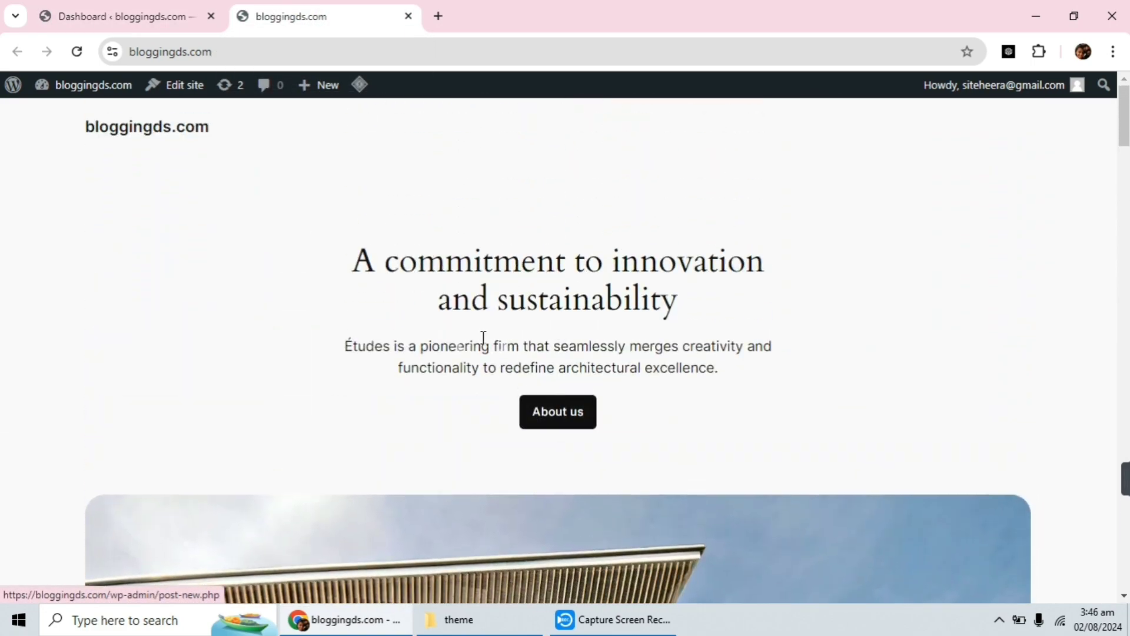
scroll(459, 330, down, 5)
scroll(415, 317, down, 20)
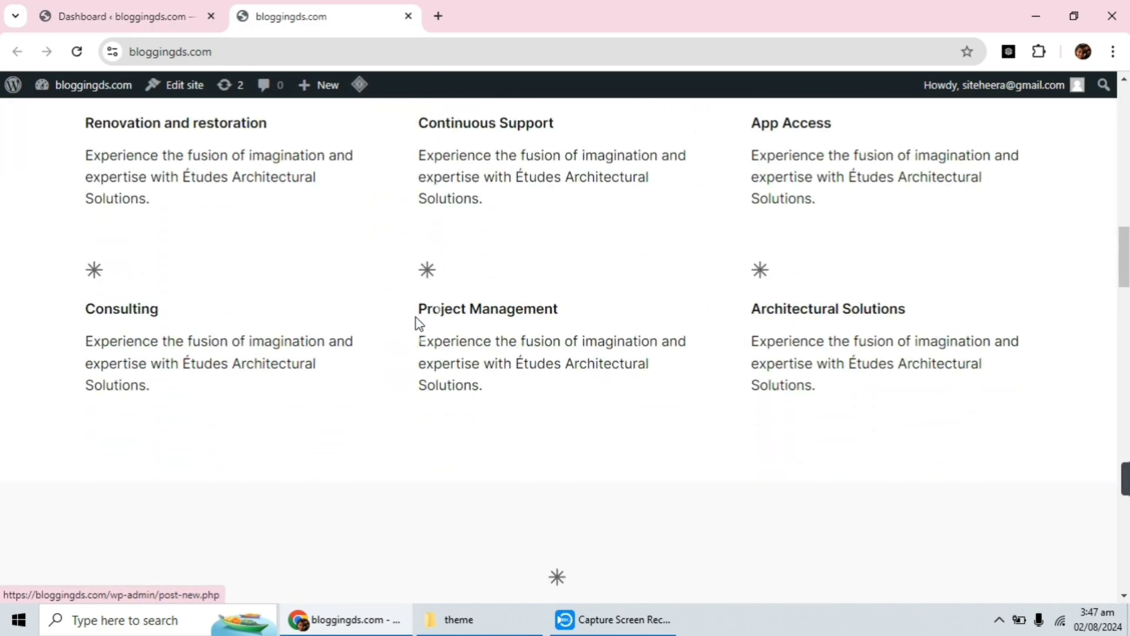
scroll(416, 323, down, 10)
scroll(417, 322, up, 12)
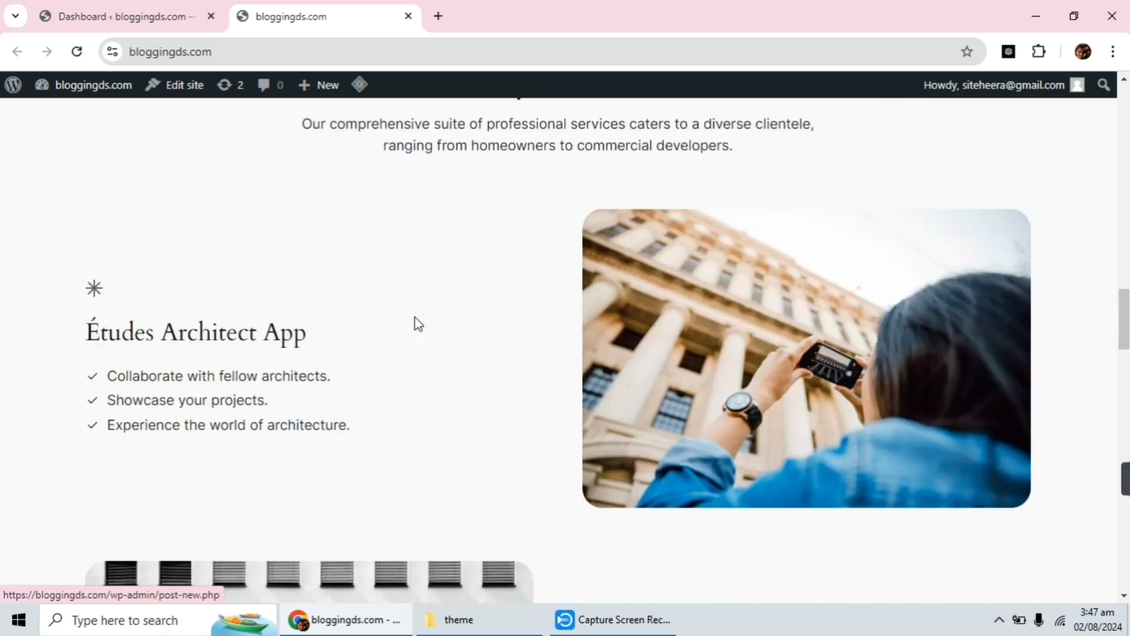
scroll(416, 322, up, 10)
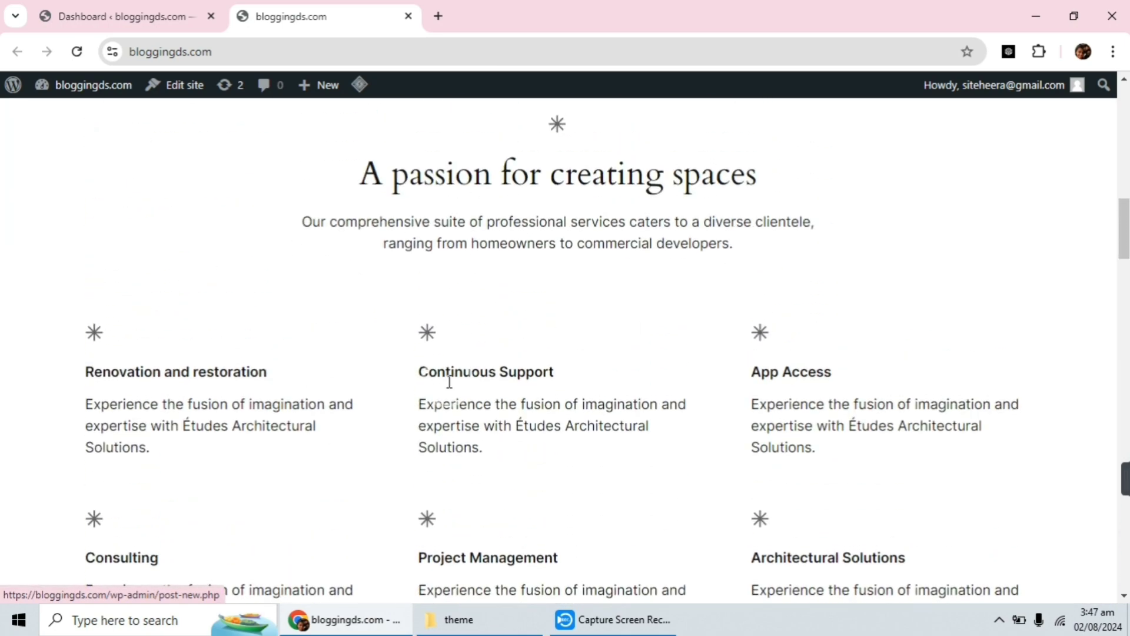
scroll(449, 381, up, 12)
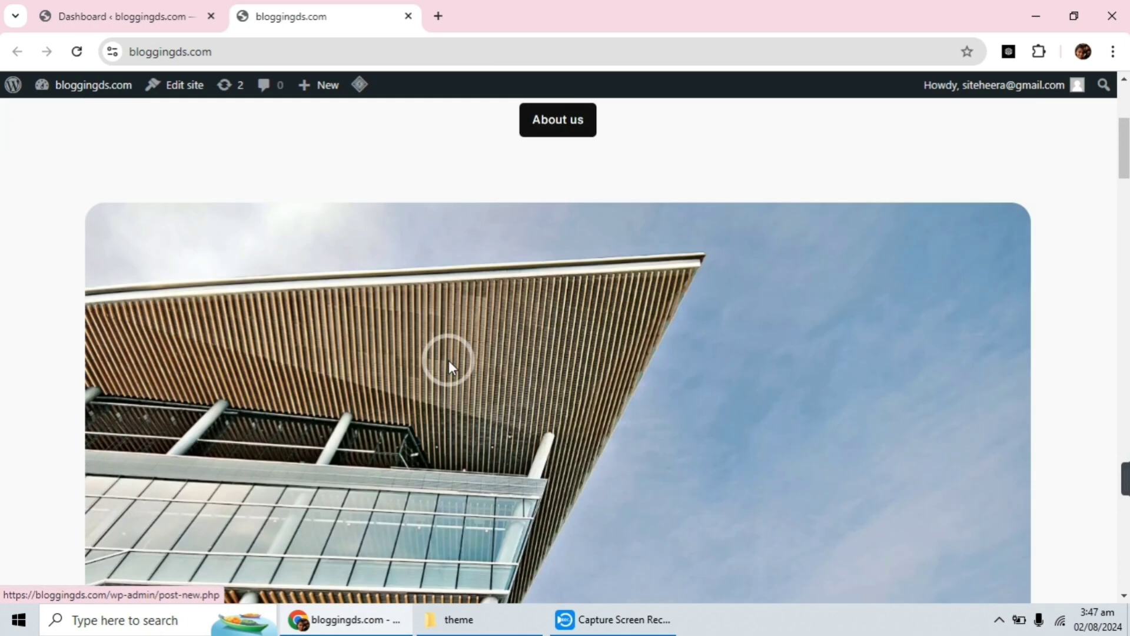
scroll(449, 360, up, 5)
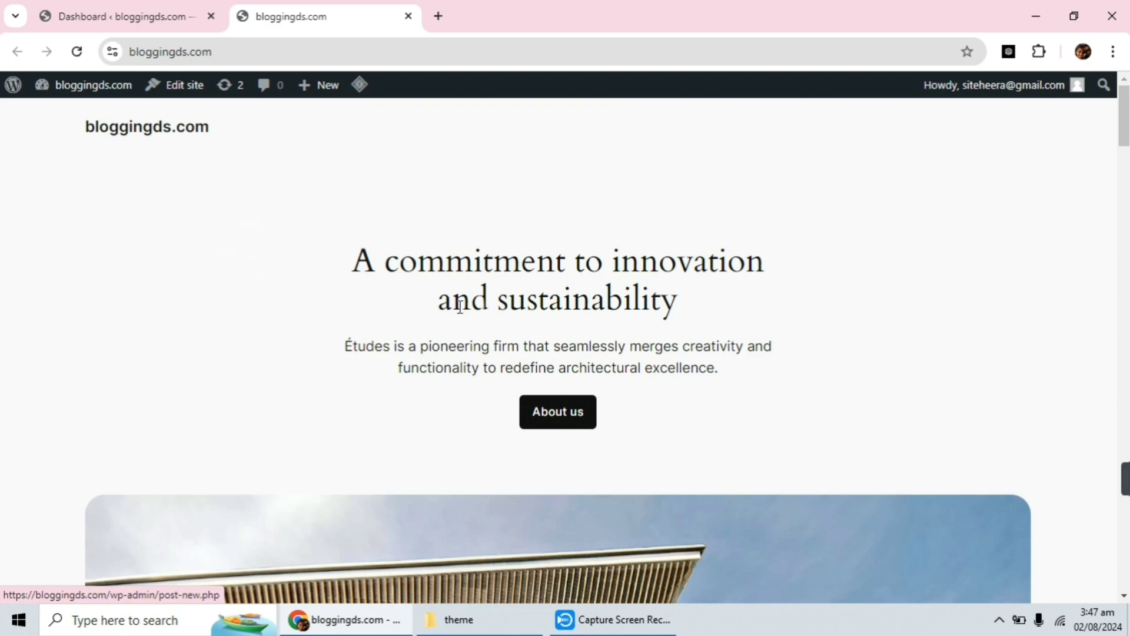
scroll(459, 306, down, 8)
scroll(457, 294, up, 8)
- Return to the WordPress dashboard and open the page for adding a new theme
click(128, 15)
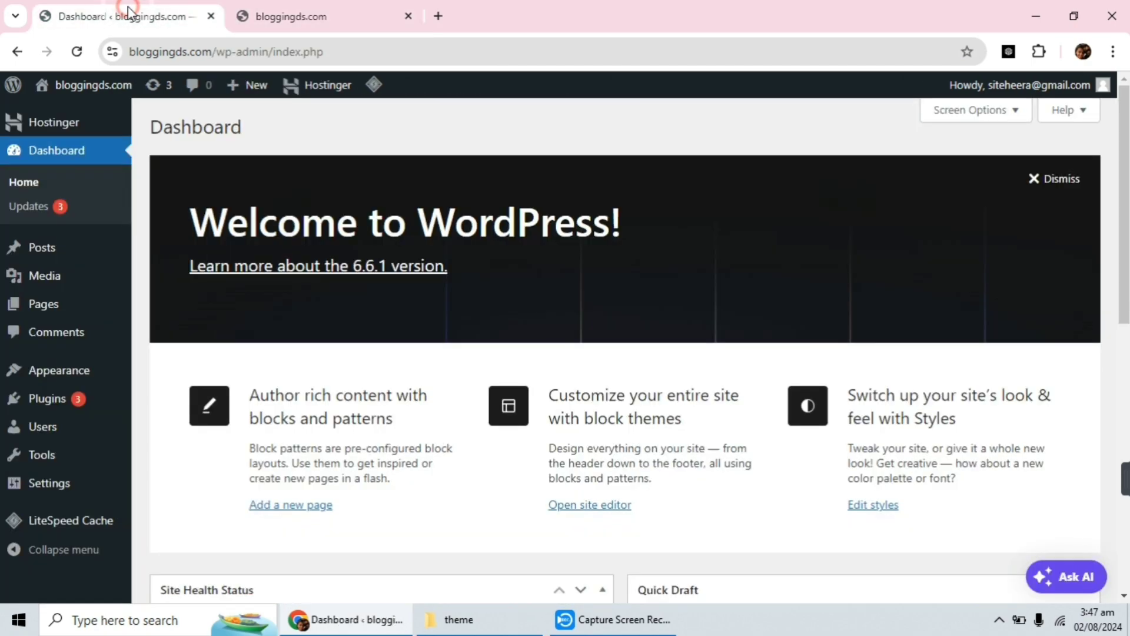
scroll(459, 254, down, 8)
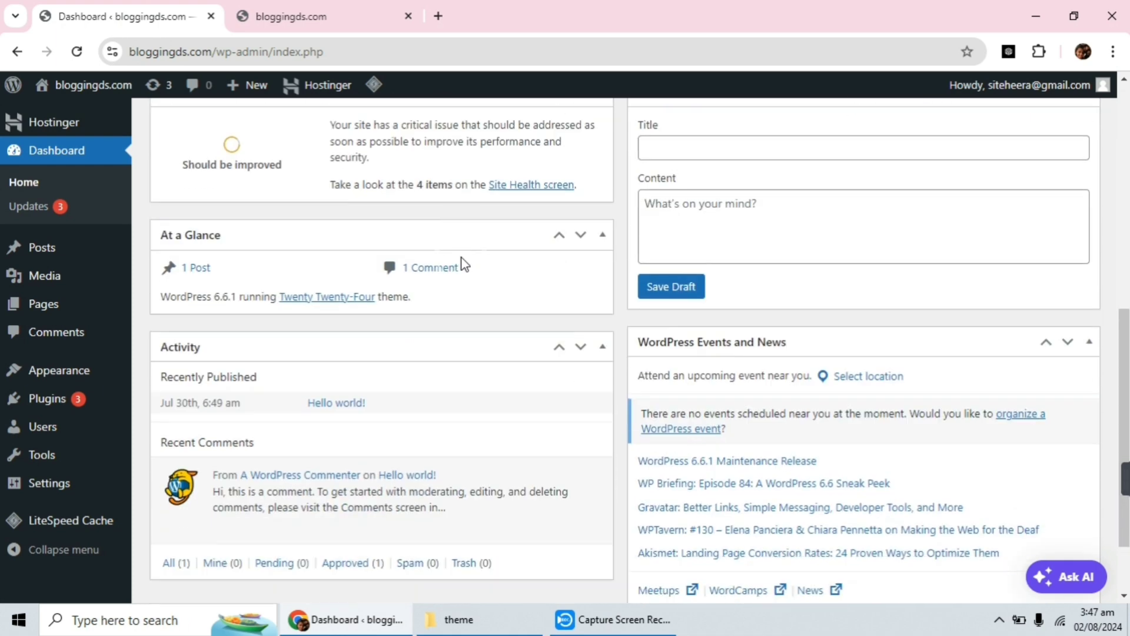
scroll(462, 263, up, 8)
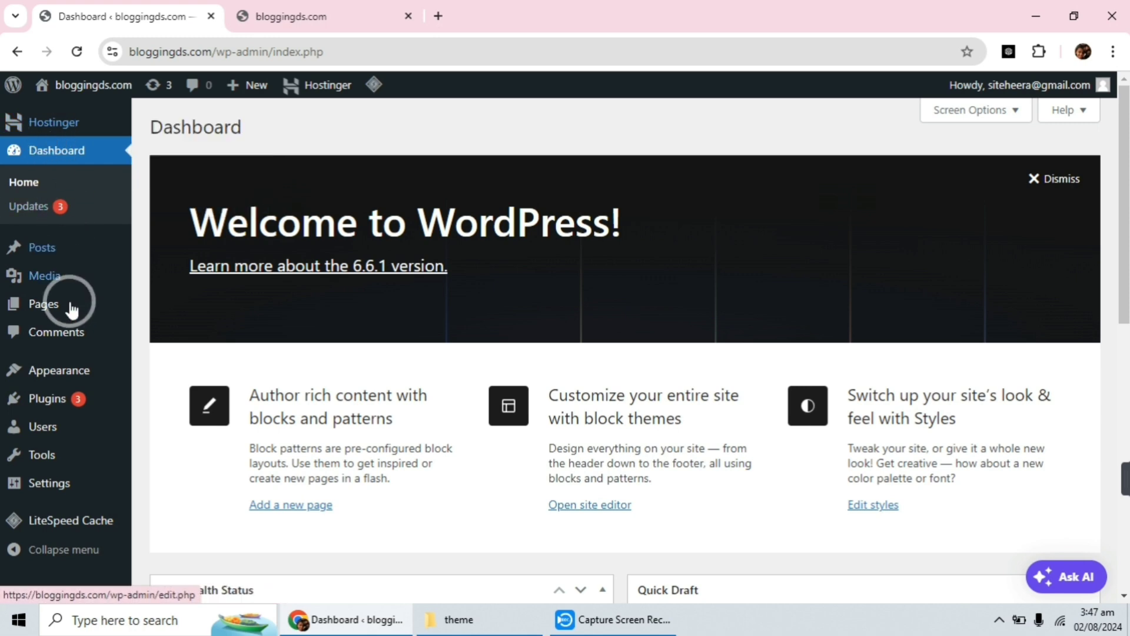
mouse_move(38, 369)
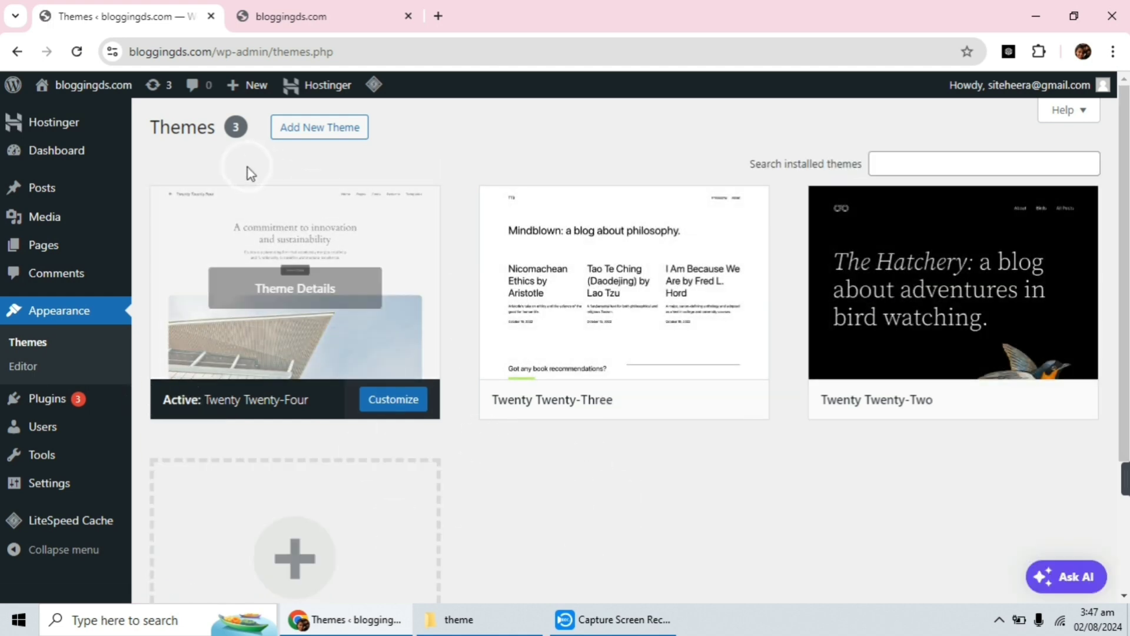
click(303, 139)
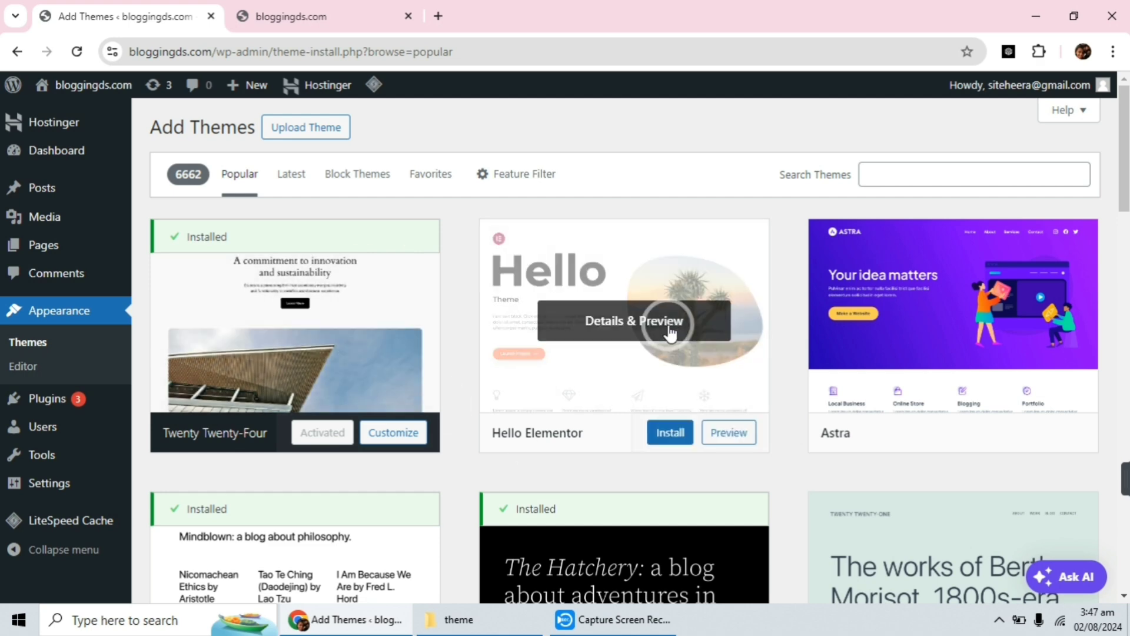
- Browse the popular themes available for installation and compare their previews
scroll(659, 306, down, 8)
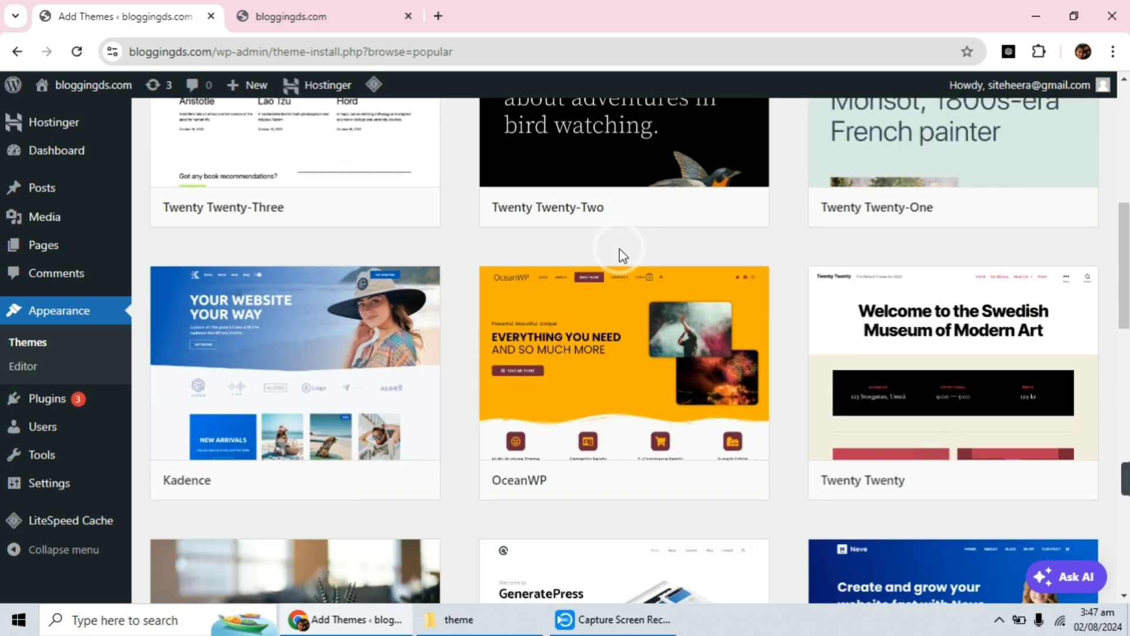
scroll(619, 253, down, 5)
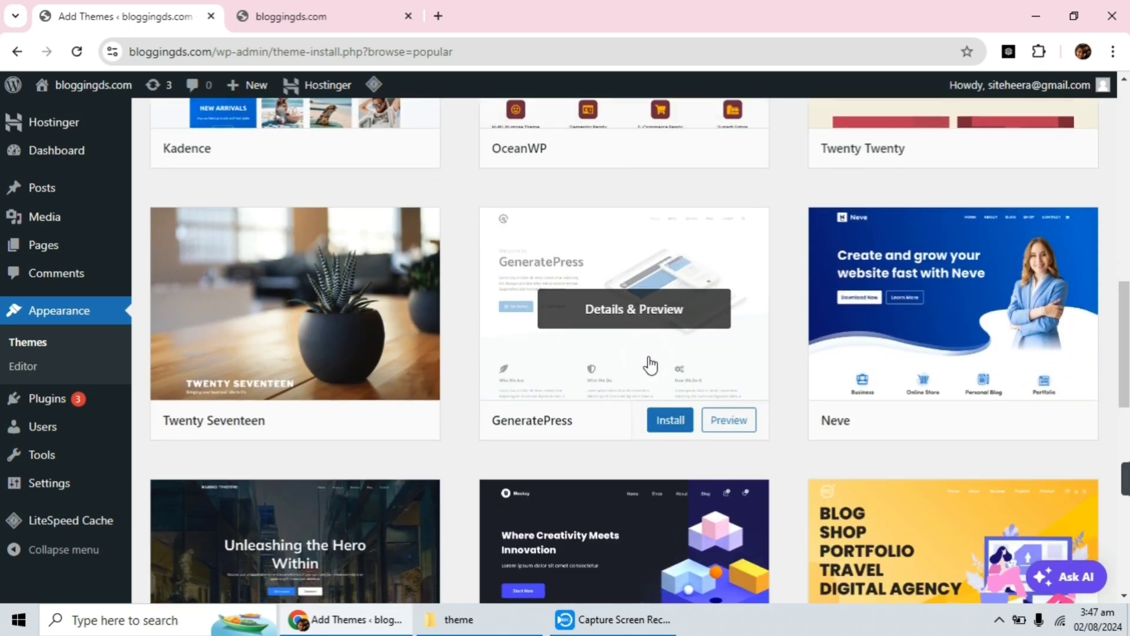
scroll(649, 364, down, 5)
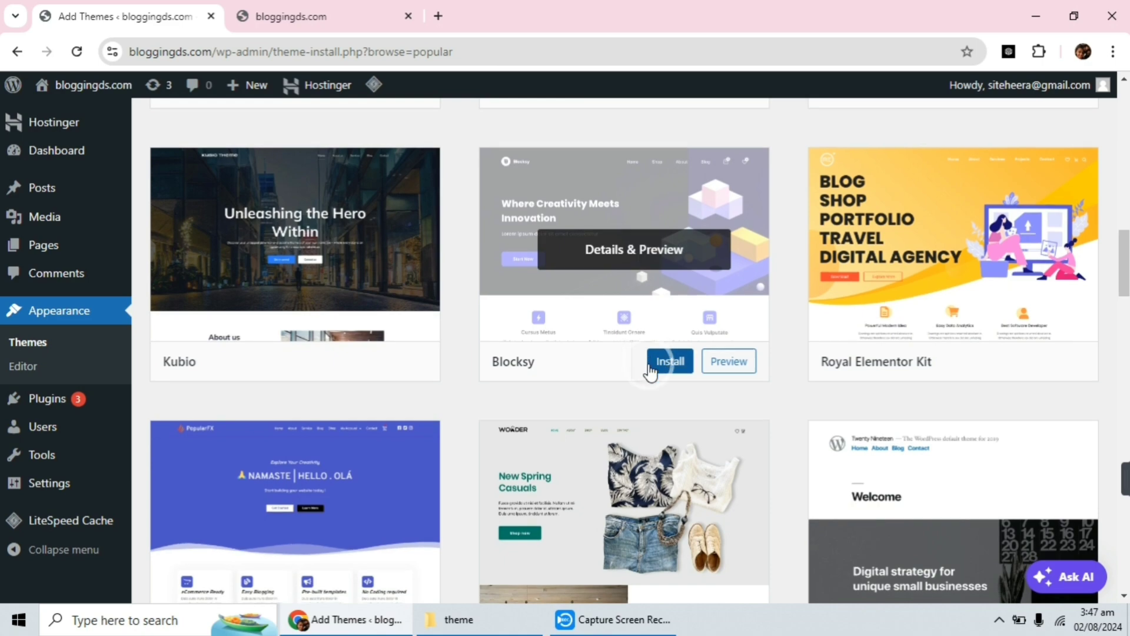
scroll(650, 370, down, 13)
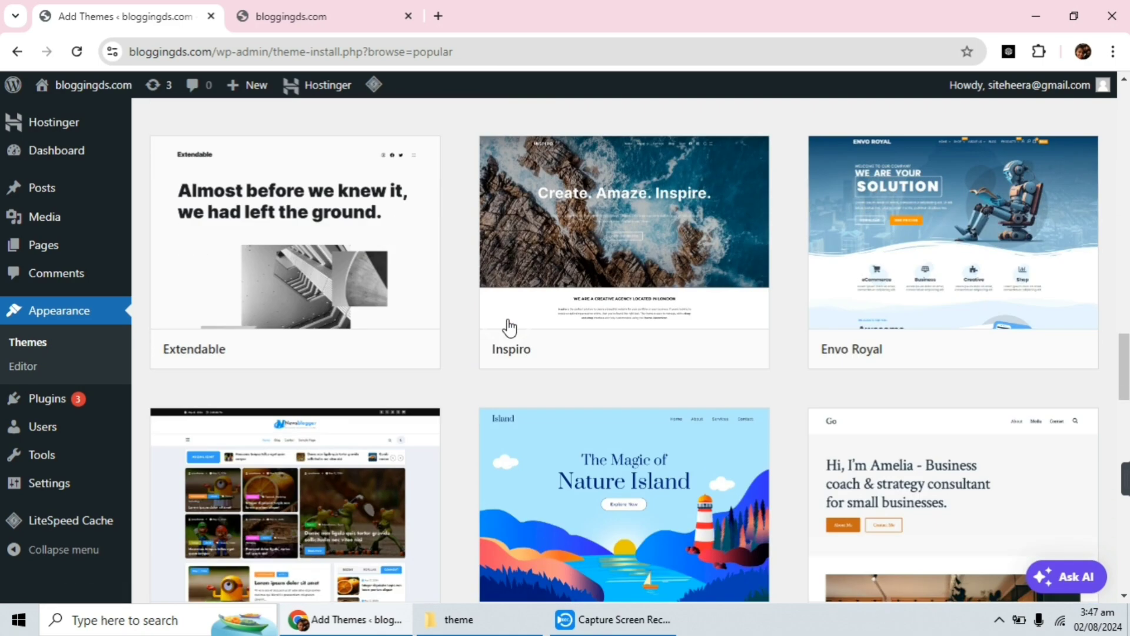
scroll(510, 328, down, 8)
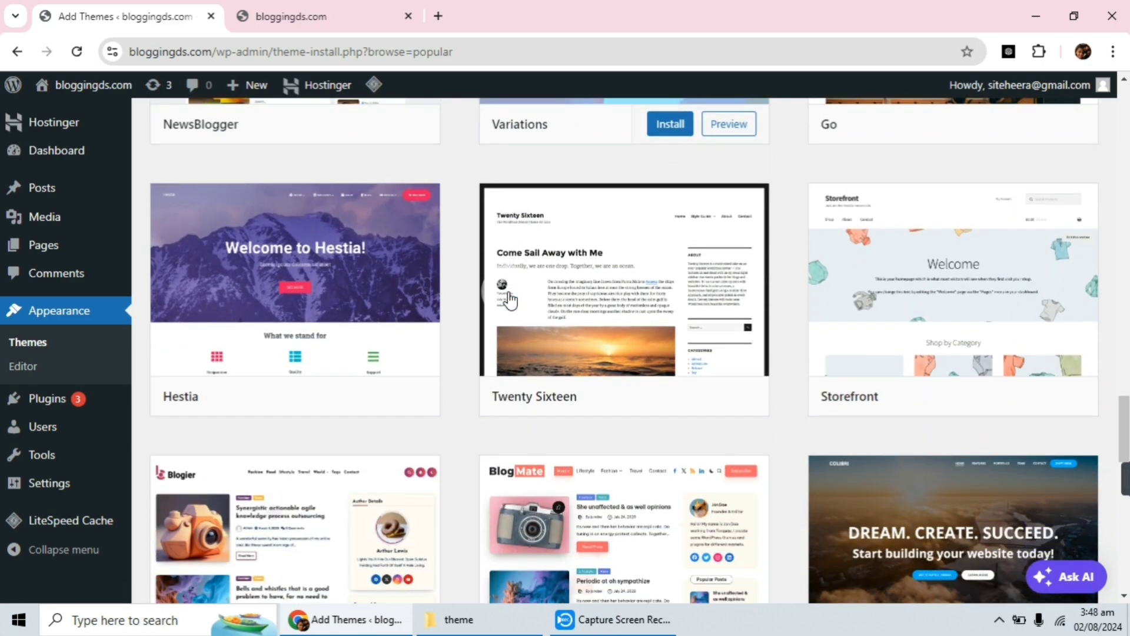
scroll(510, 300, down, 3)
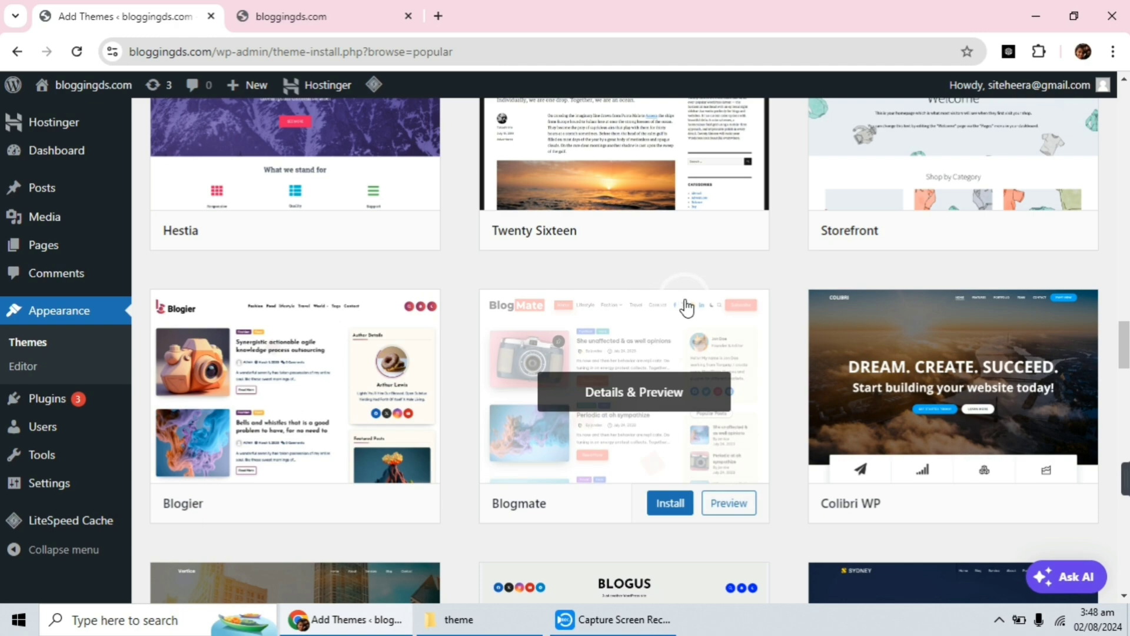
scroll(682, 306, down, 3)
scroll(545, 302, down, 4)
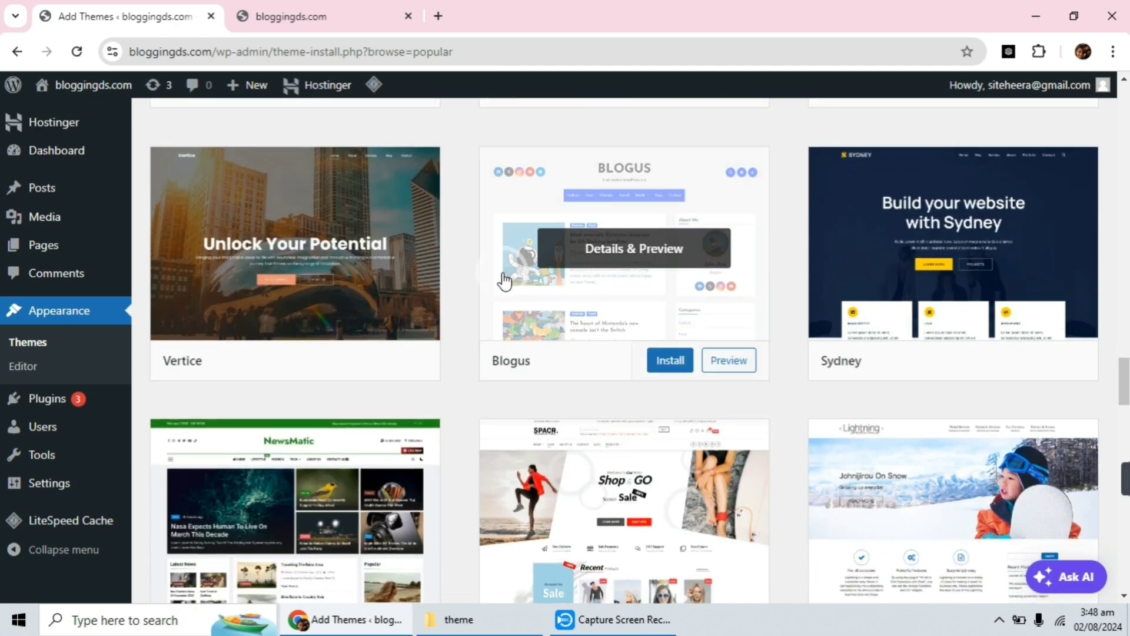
scroll(504, 283, down, 7)
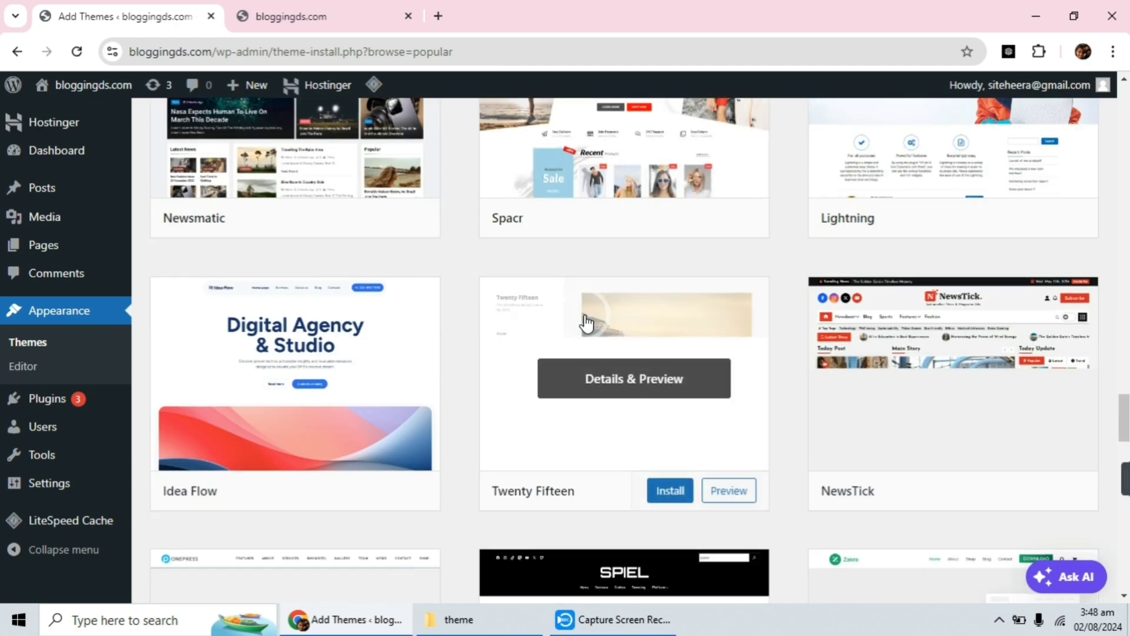
scroll(585, 322, down, 4)
scroll(585, 320, up, 10)
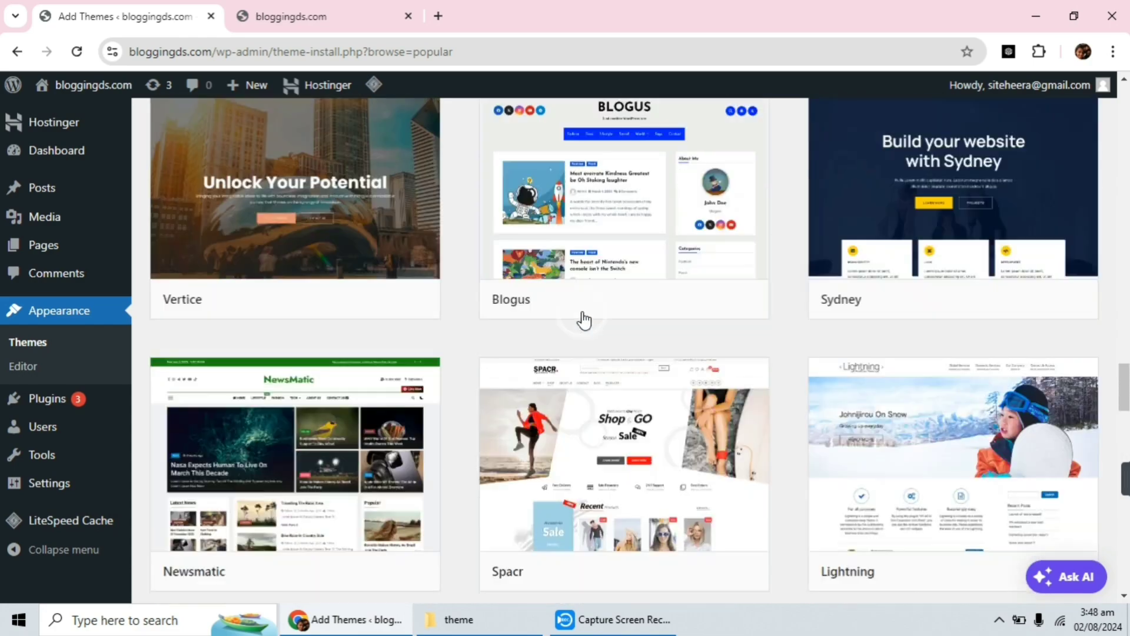
scroll(583, 318, up, 15)
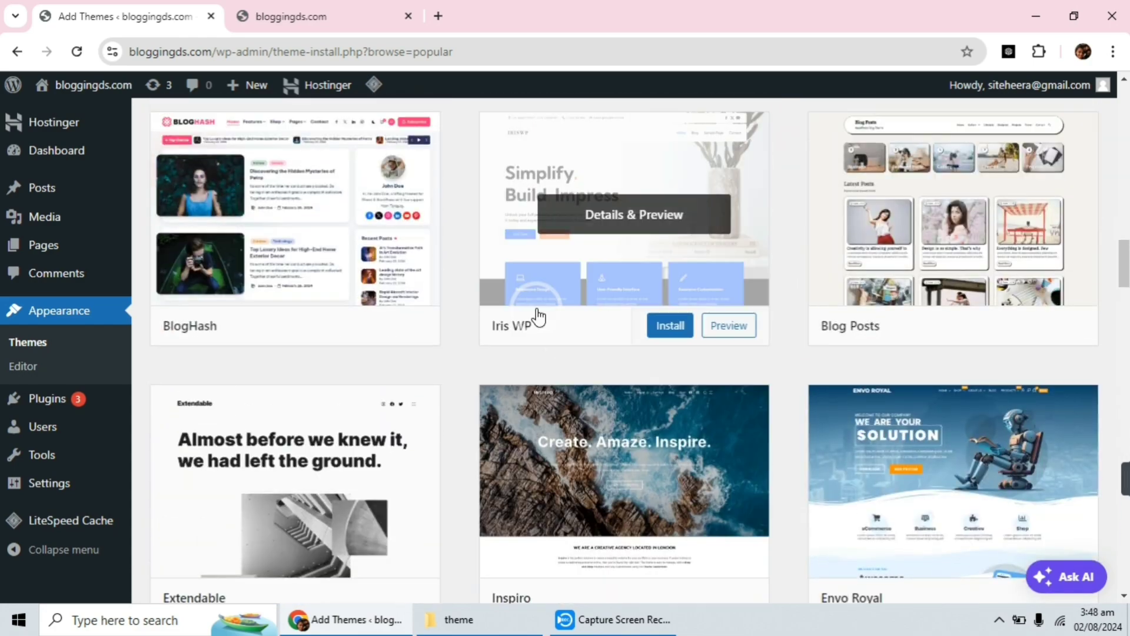
scroll(536, 317, up, 15)
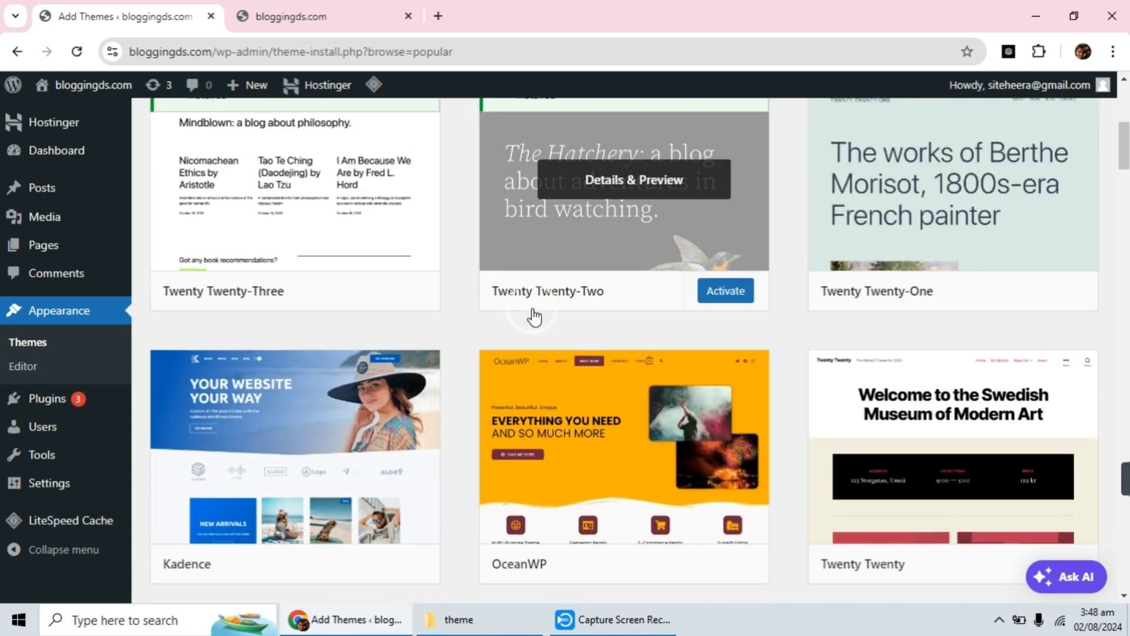
scroll(534, 317, up, 7)
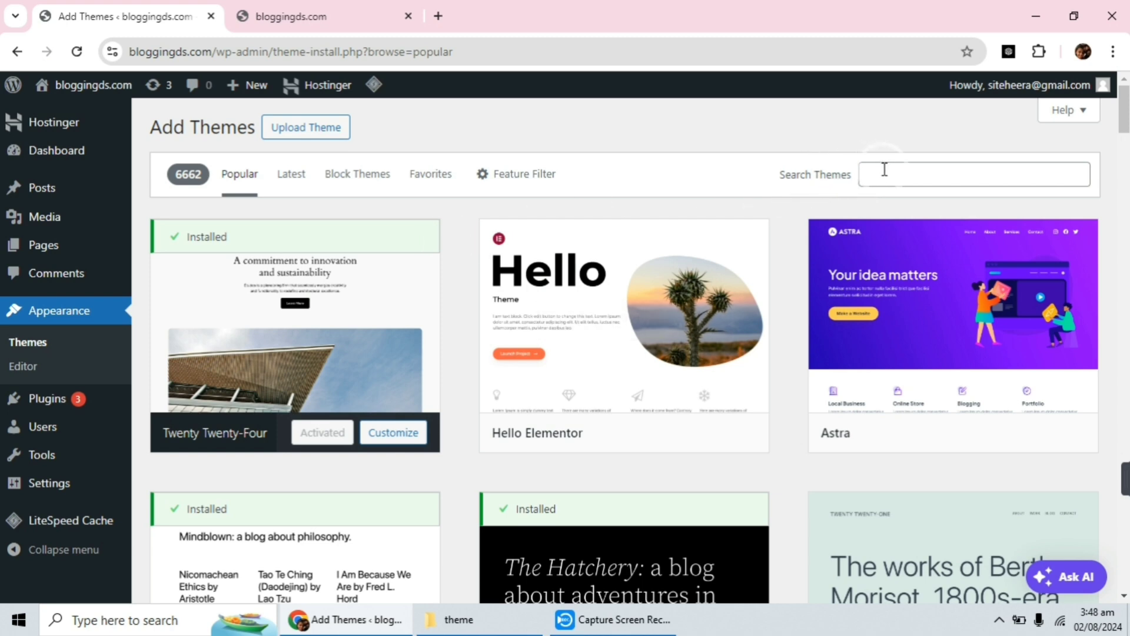
- Install the BlogHash theme from the popular themes and activate it on the site
scroll(571, 353, down, 4)
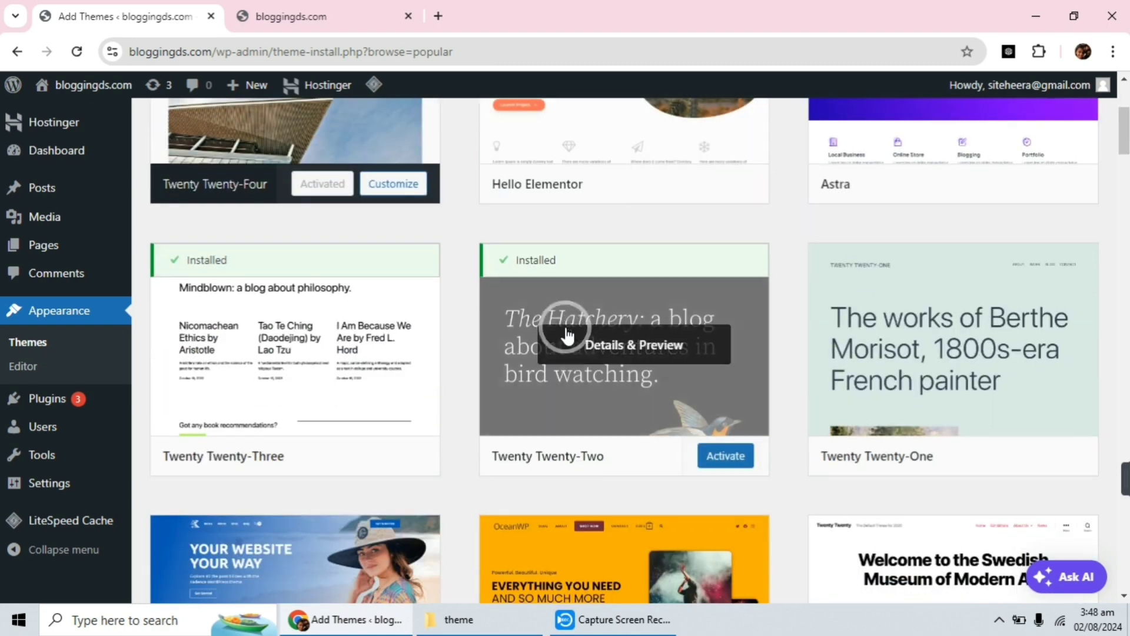
scroll(566, 335, down, 11)
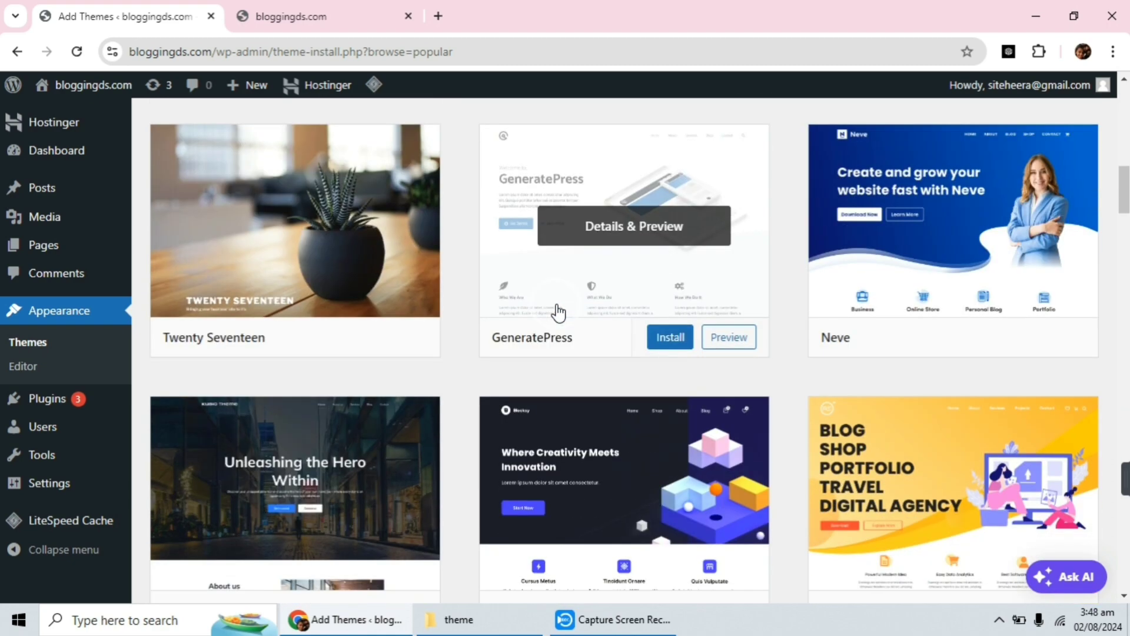
scroll(557, 312, down, 4)
scroll(559, 311, down, 7)
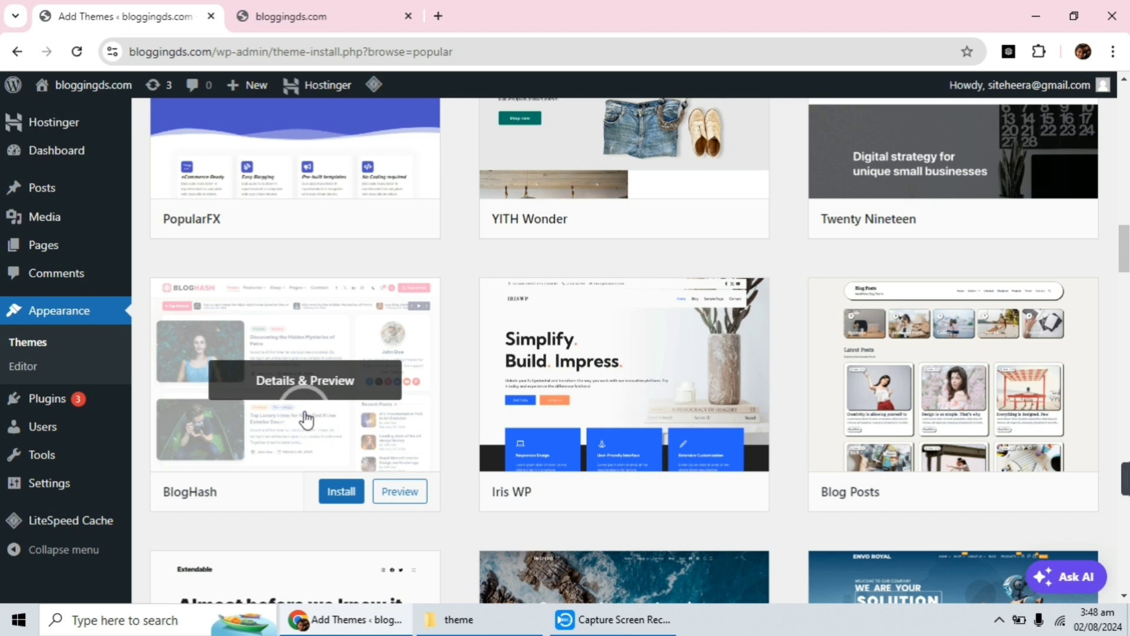
click(337, 496)
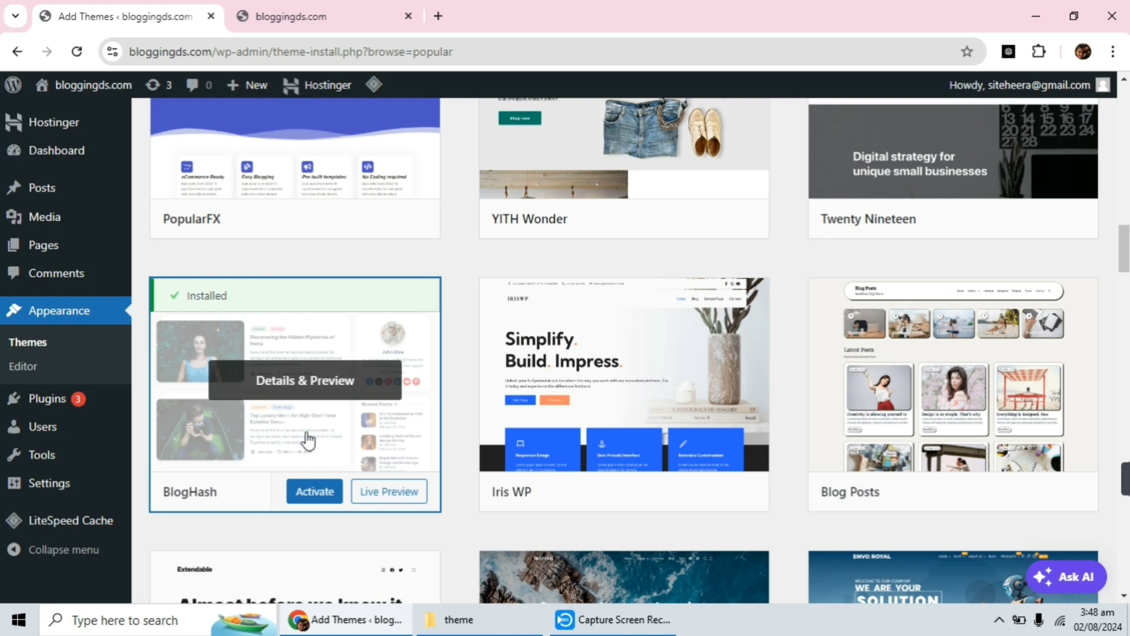
click(304, 493)
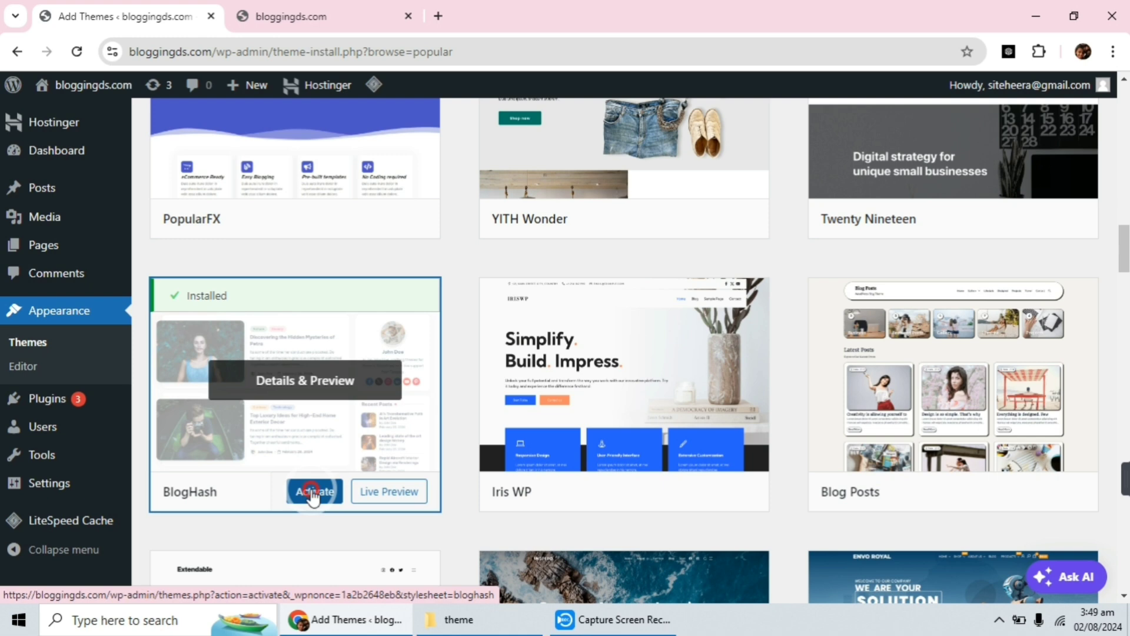
click(313, 493)
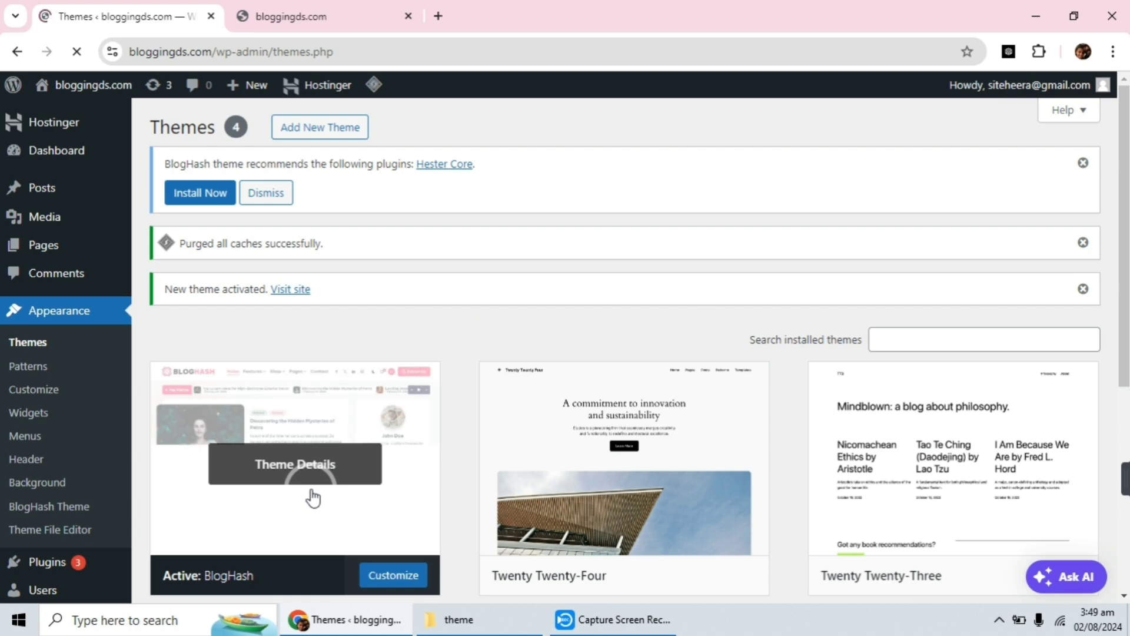
- Reload the live bloggingds.com site and examine its front page with the BlogHash theme
click(311, 13)
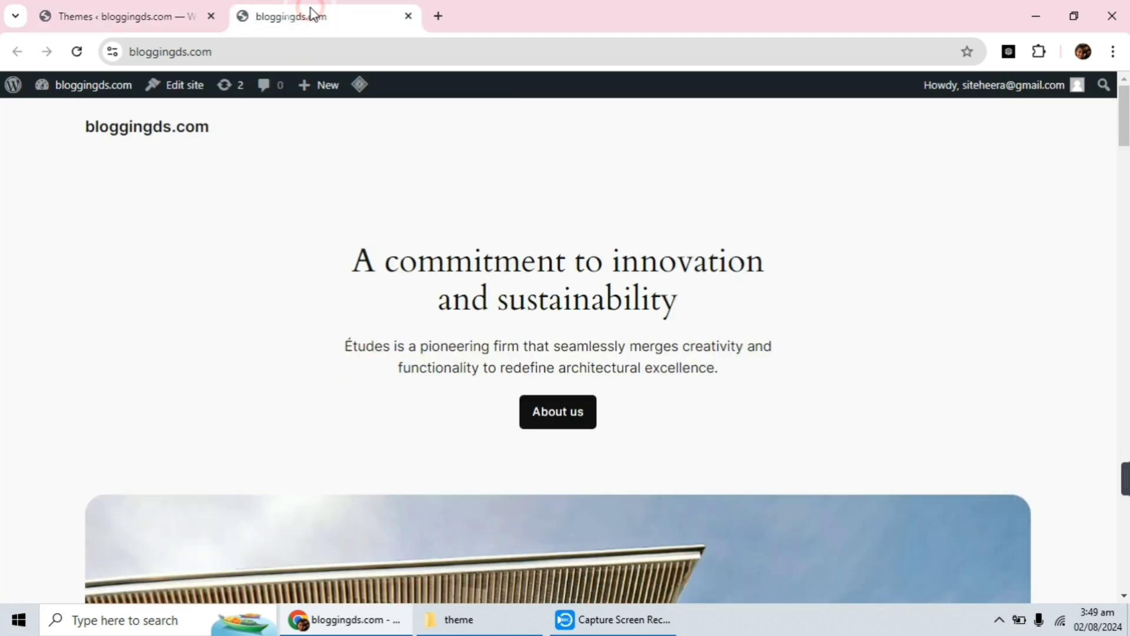
click(76, 51)
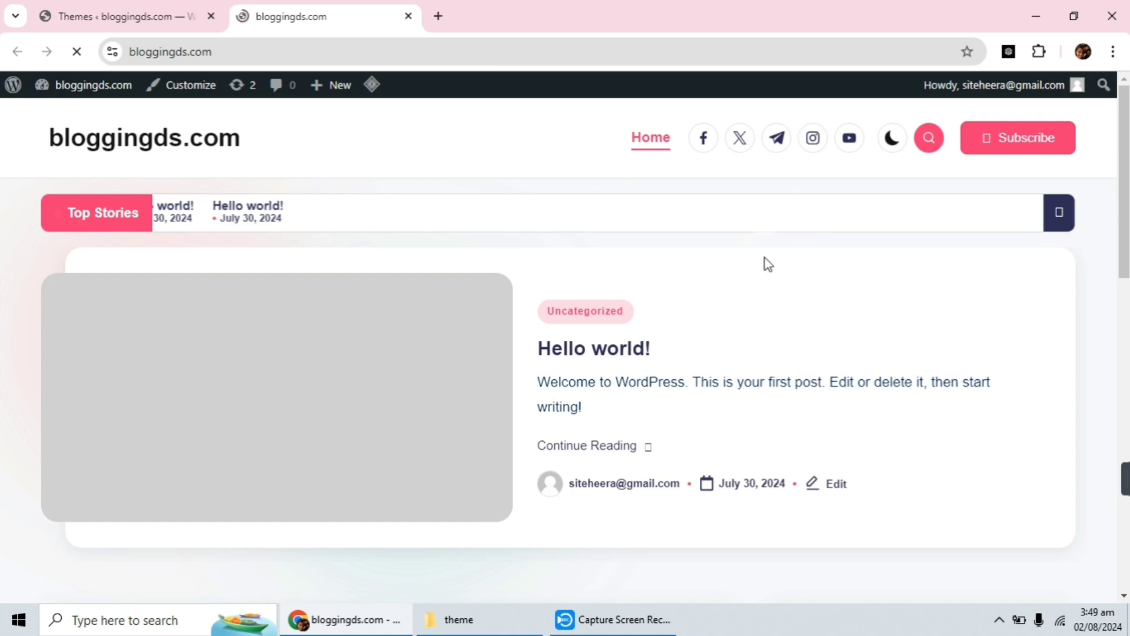
scroll(764, 263, down, 10)
scroll(686, 323, up, 10)
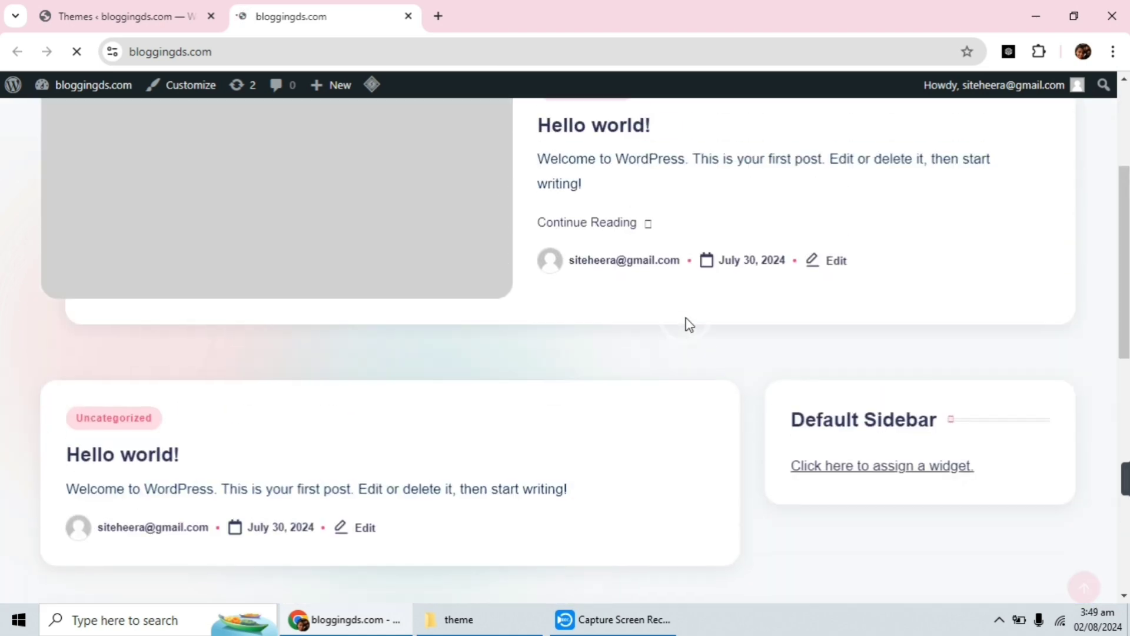
- Look over the rest of the site's front page and return to the dashboard to check the installed themes
scroll(436, 306, down, 5)
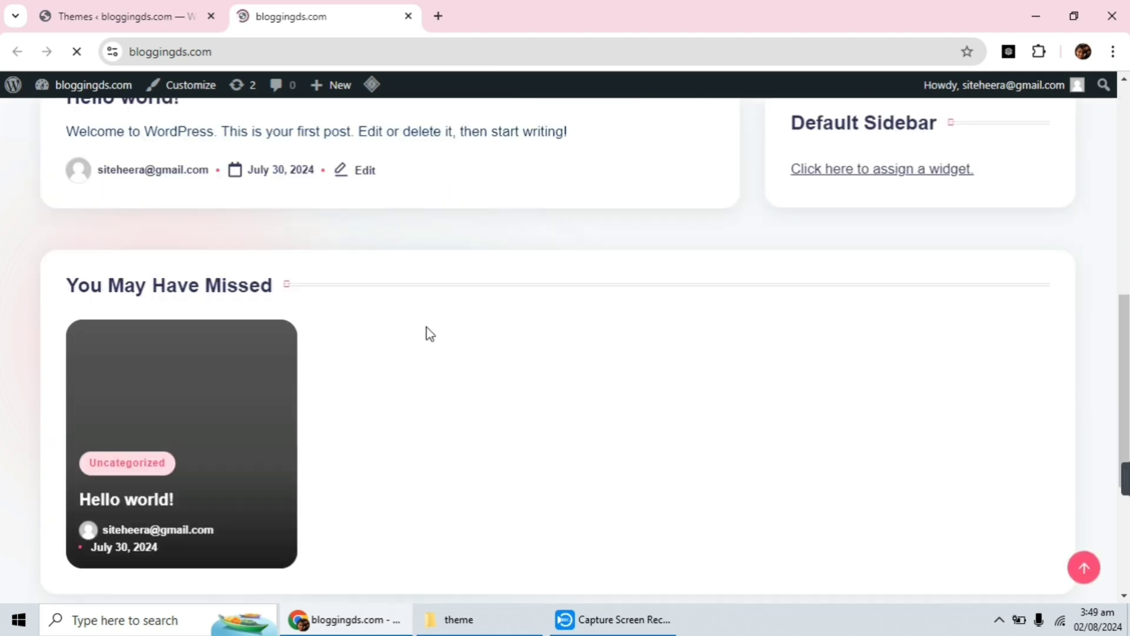
scroll(426, 329, up, 5)
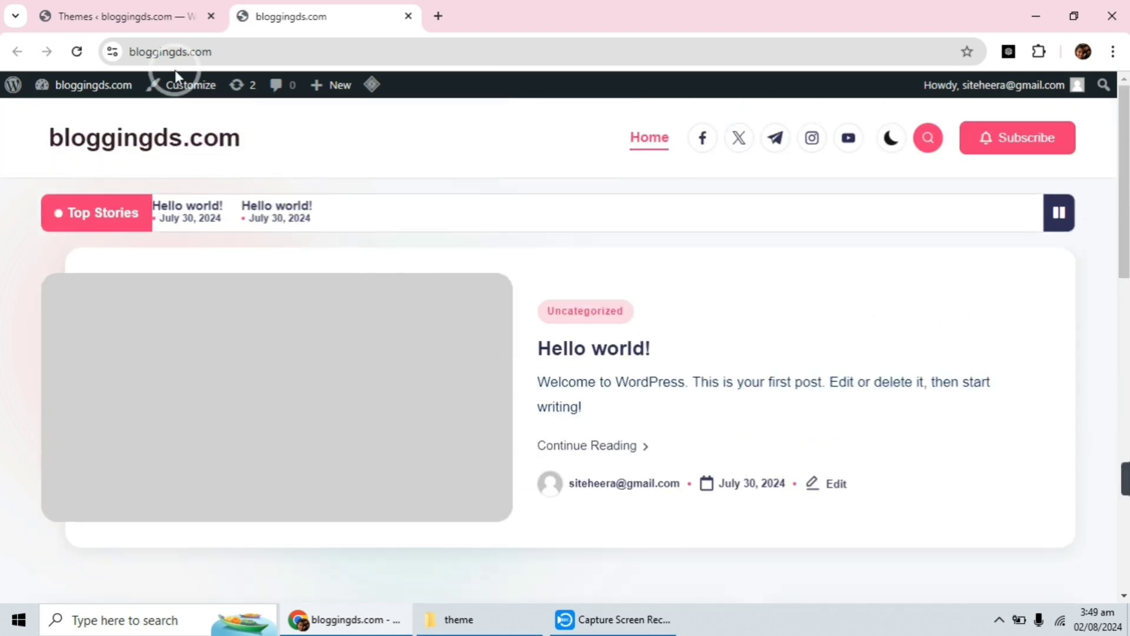
click(103, 7)
scroll(530, 284, down, 5)
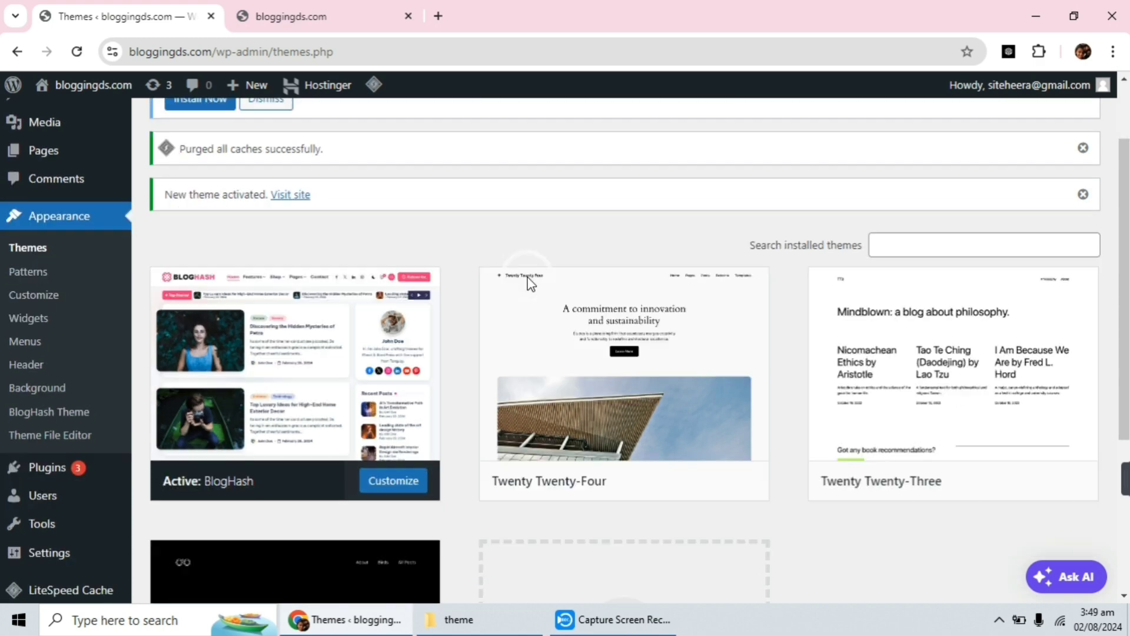
scroll(698, 345, up, 5)
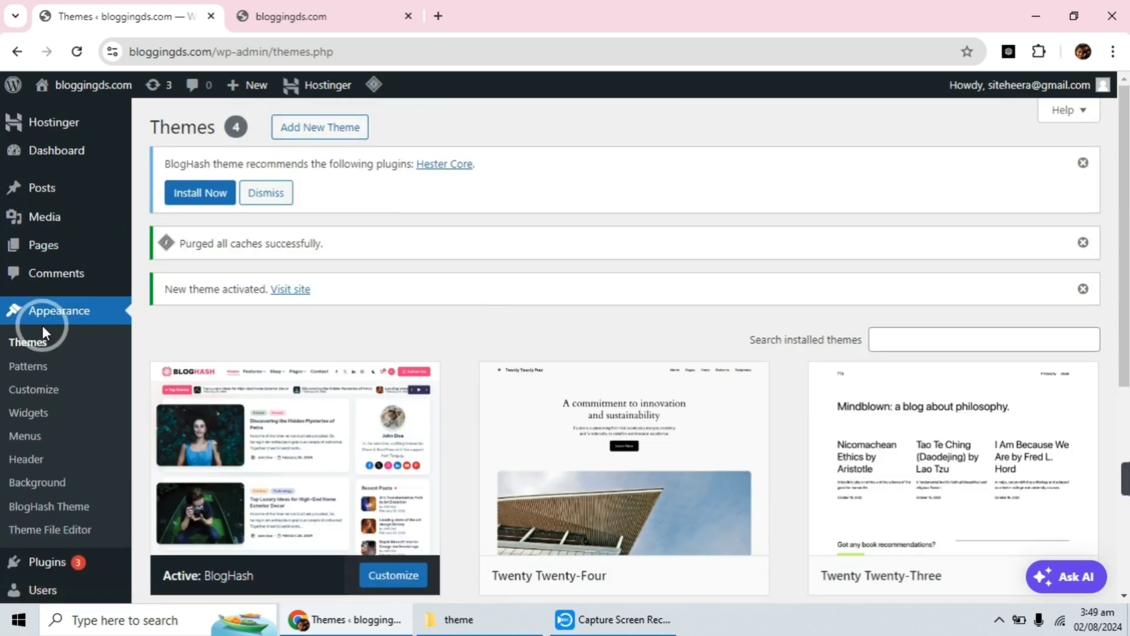
- Open the page for adding a new theme and browse the previews of the popular themes
click(320, 128)
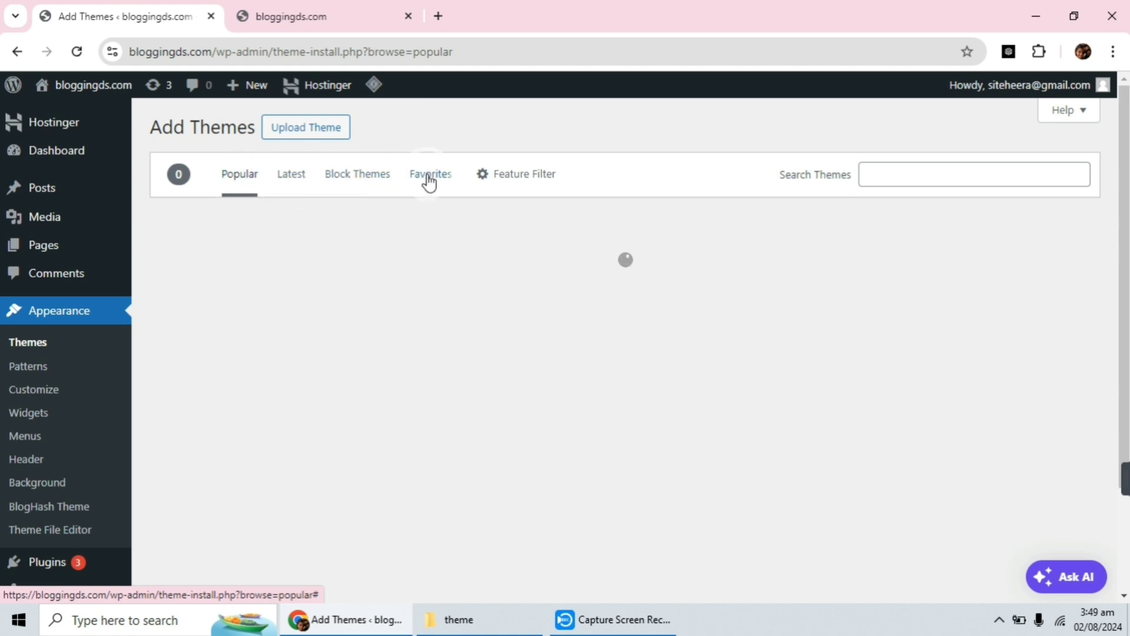
scroll(569, 368, down, 1)
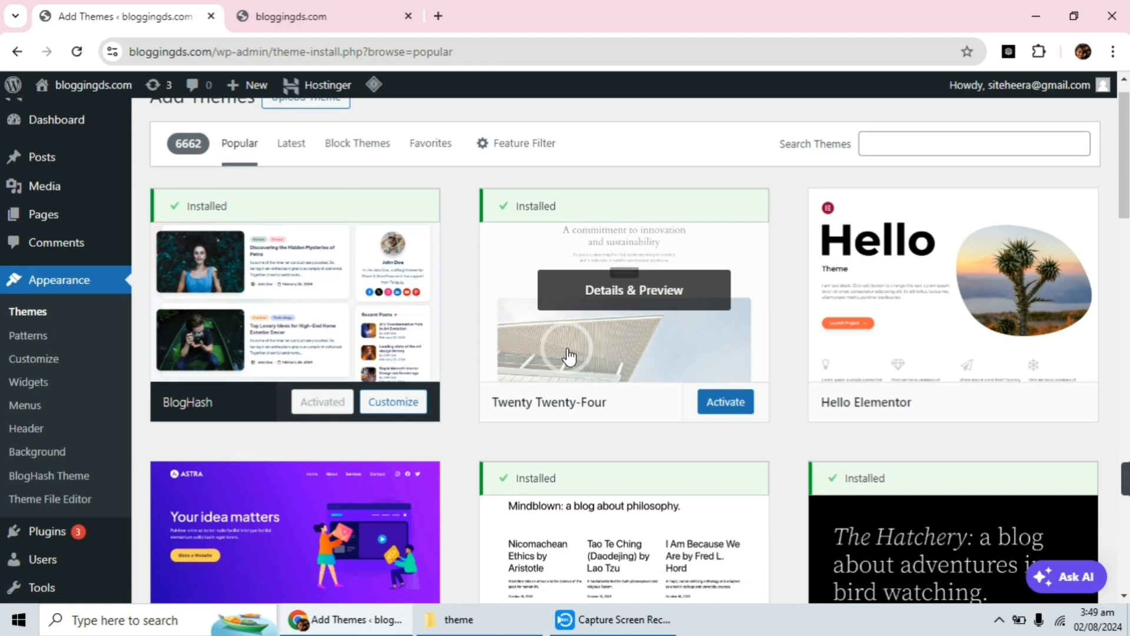
scroll(569, 355, down, 12)
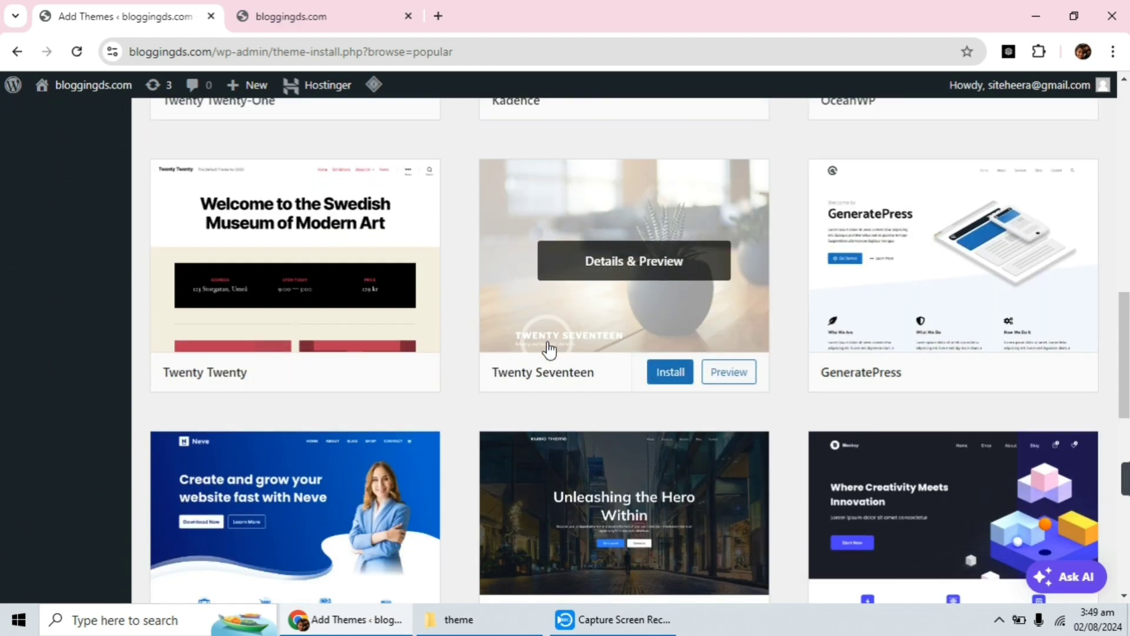
scroll(547, 347, down, 5)
scroll(542, 336, up, 10)
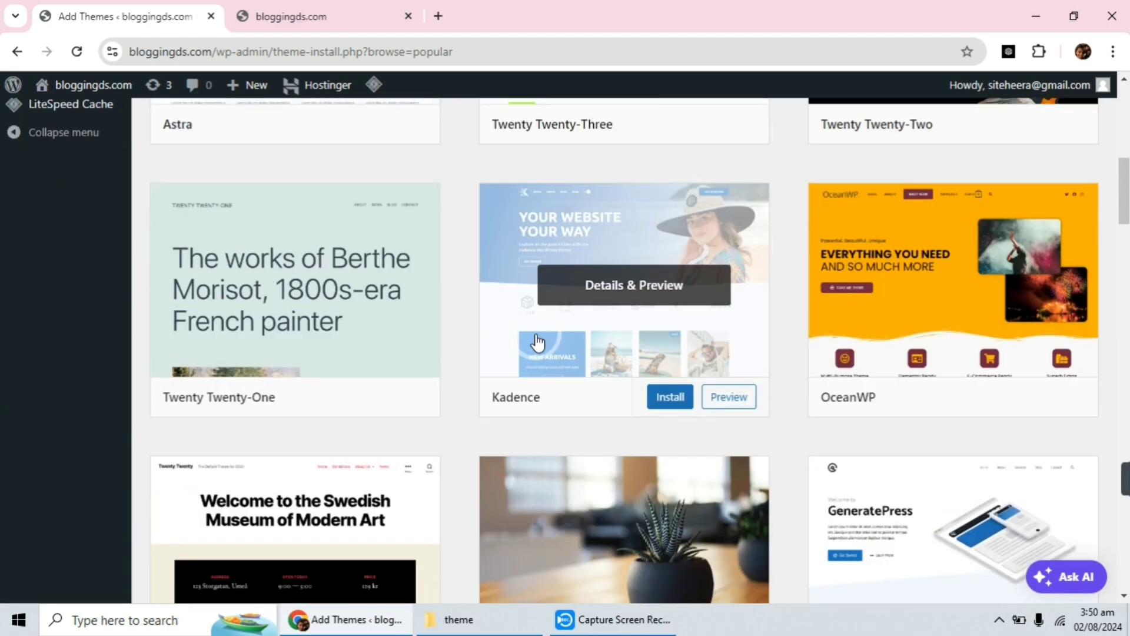
scroll(537, 341, down, 20)
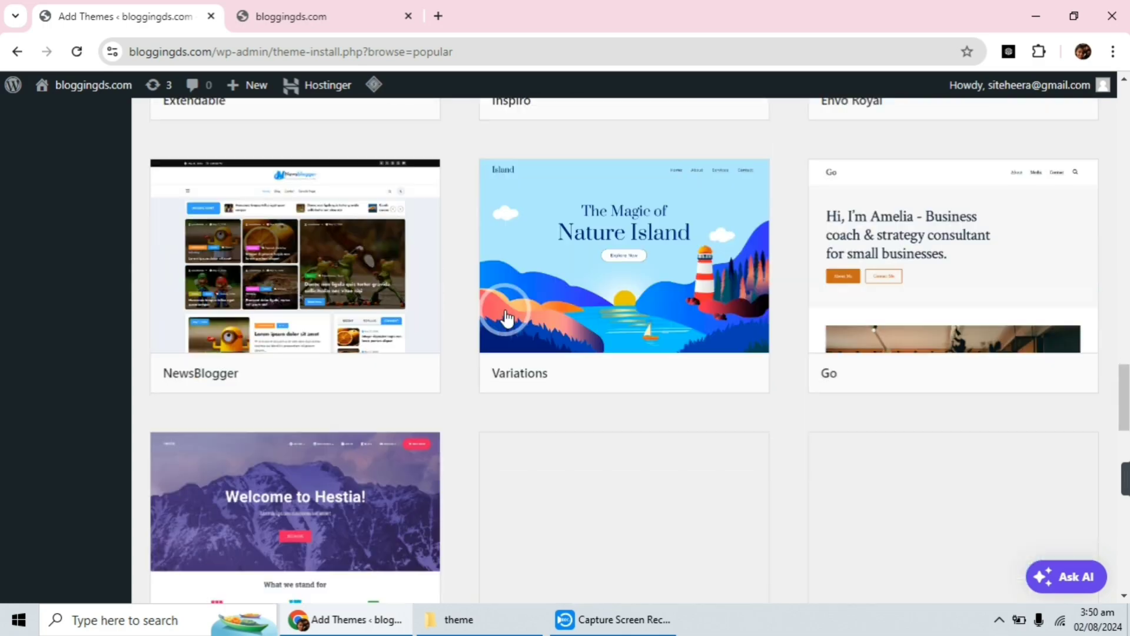
scroll(506, 317, down, 20)
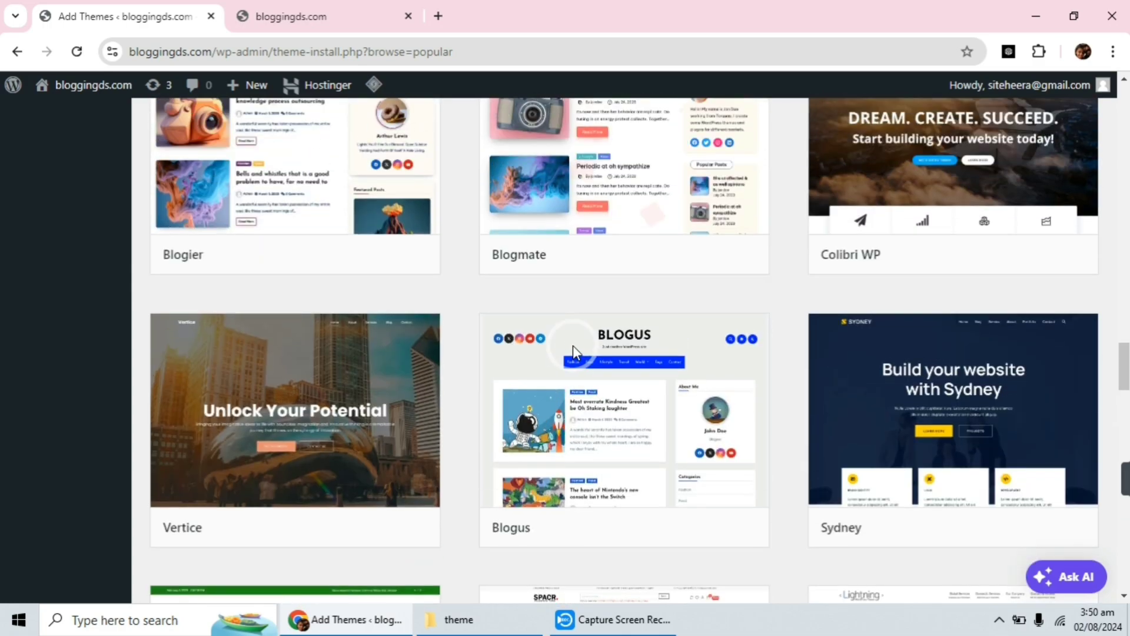
scroll(573, 350, down, 9)
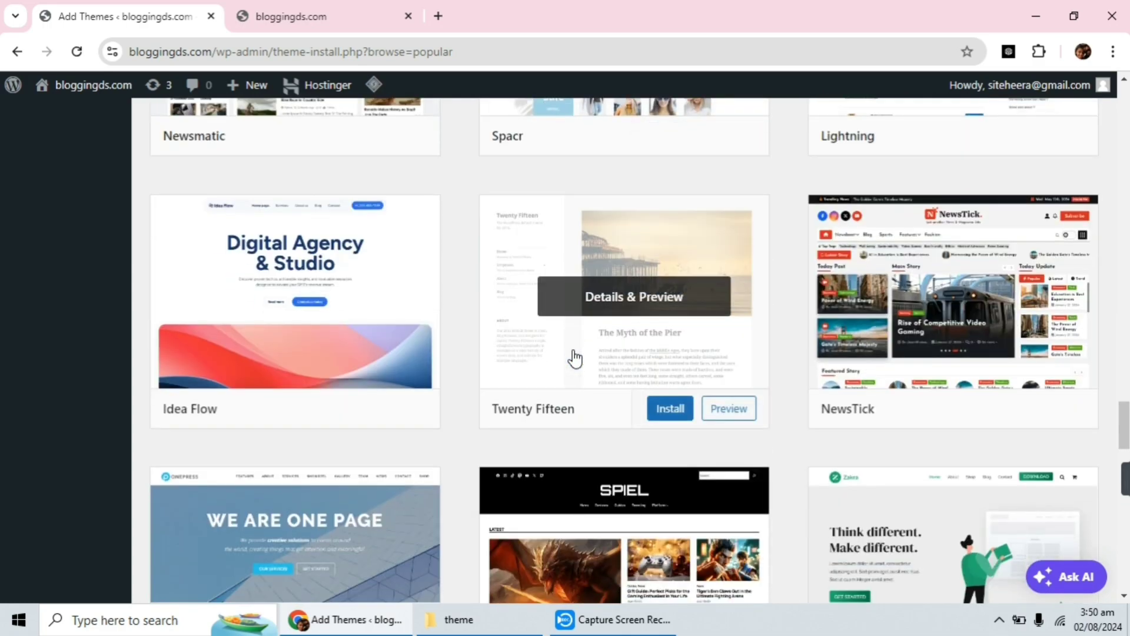
scroll(574, 356, down, 8)
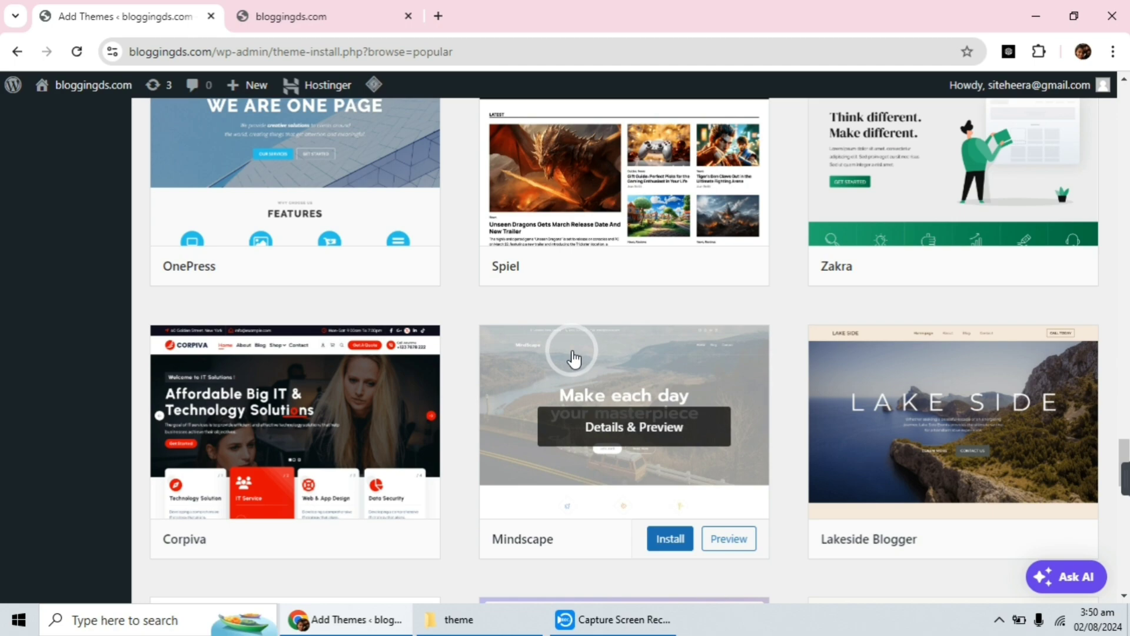
scroll(568, 354, up, 14)
scroll(553, 345, up, 20)
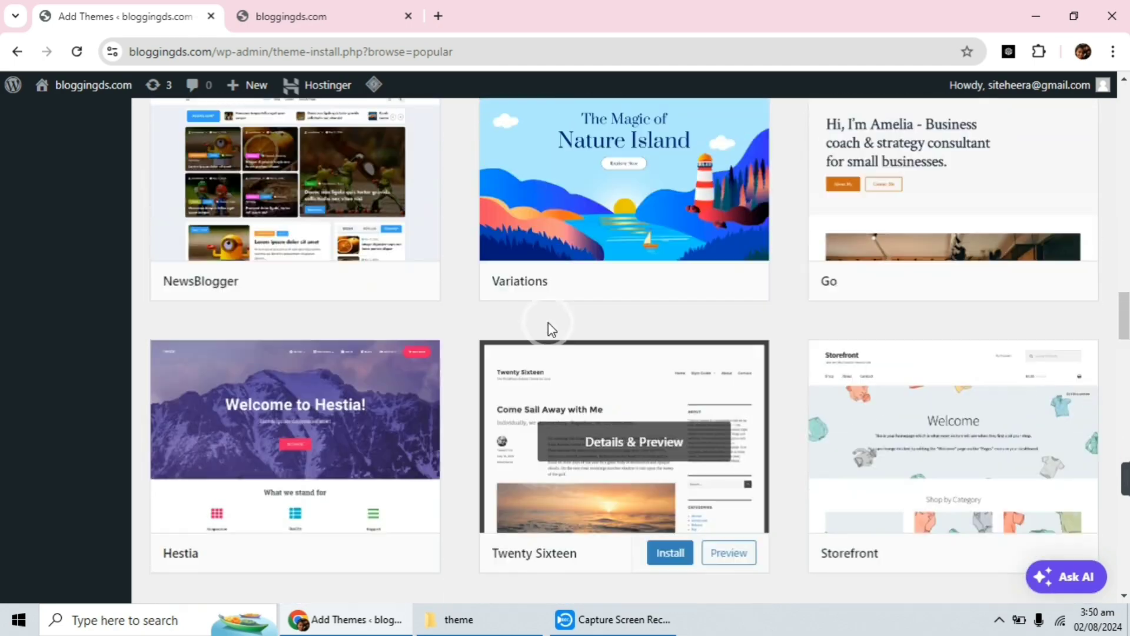
scroll(474, 252, up, 10)
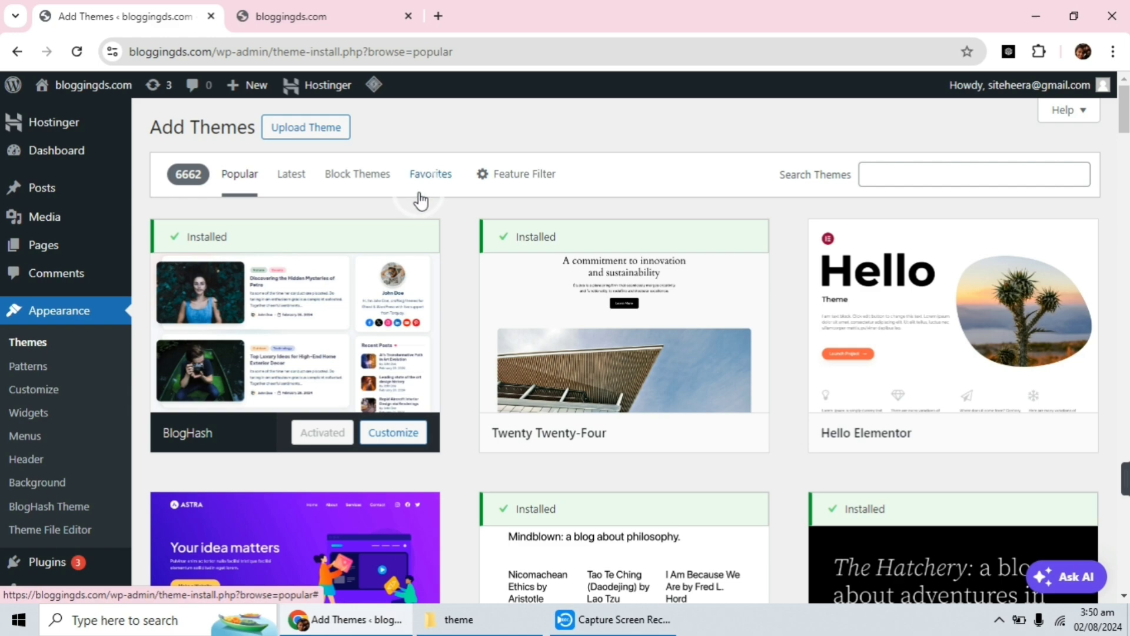
scroll(416, 195, down, 6)
scroll(416, 197, up, 6)
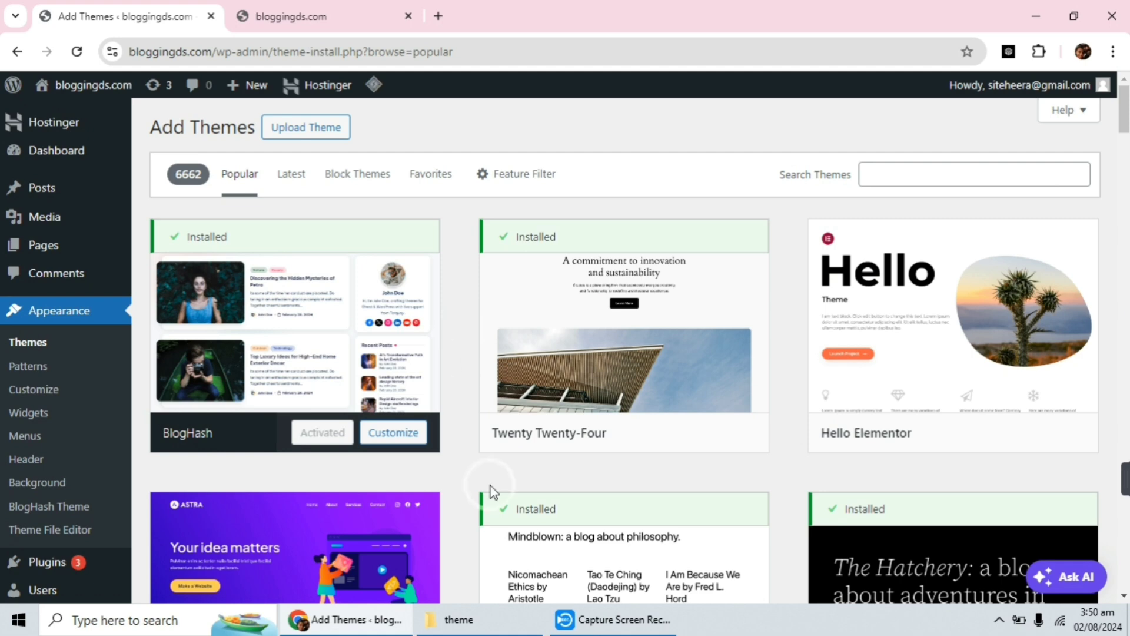
- Switch to File Explorer to check the Newspaper archive in the theme folder, and return to Chrome
click(460, 618)
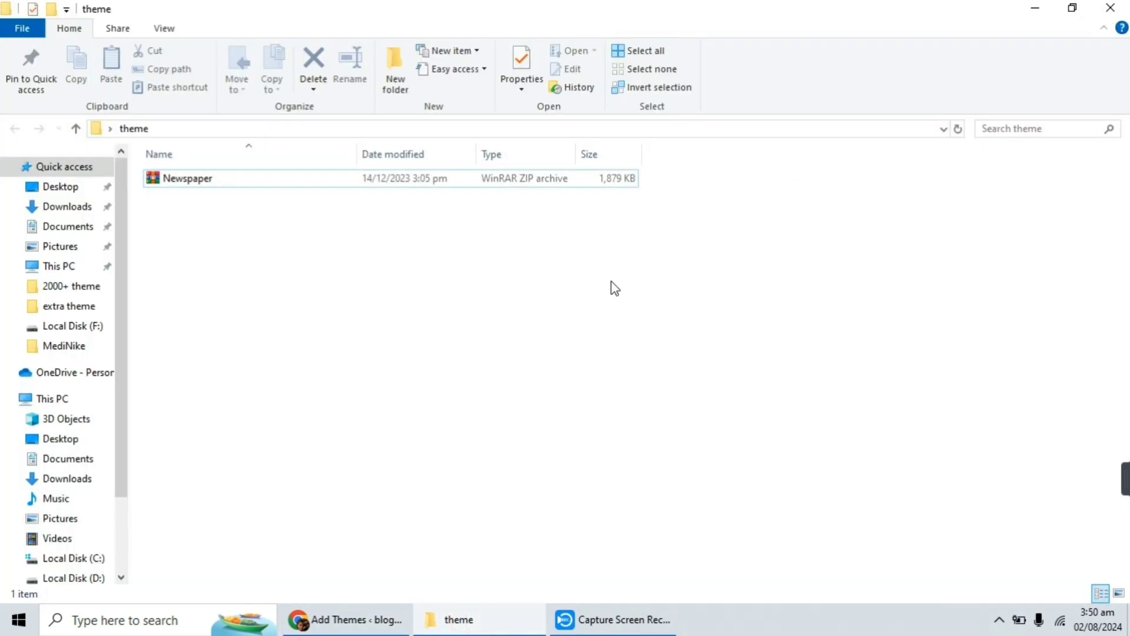
click(288, 251)
click(365, 618)
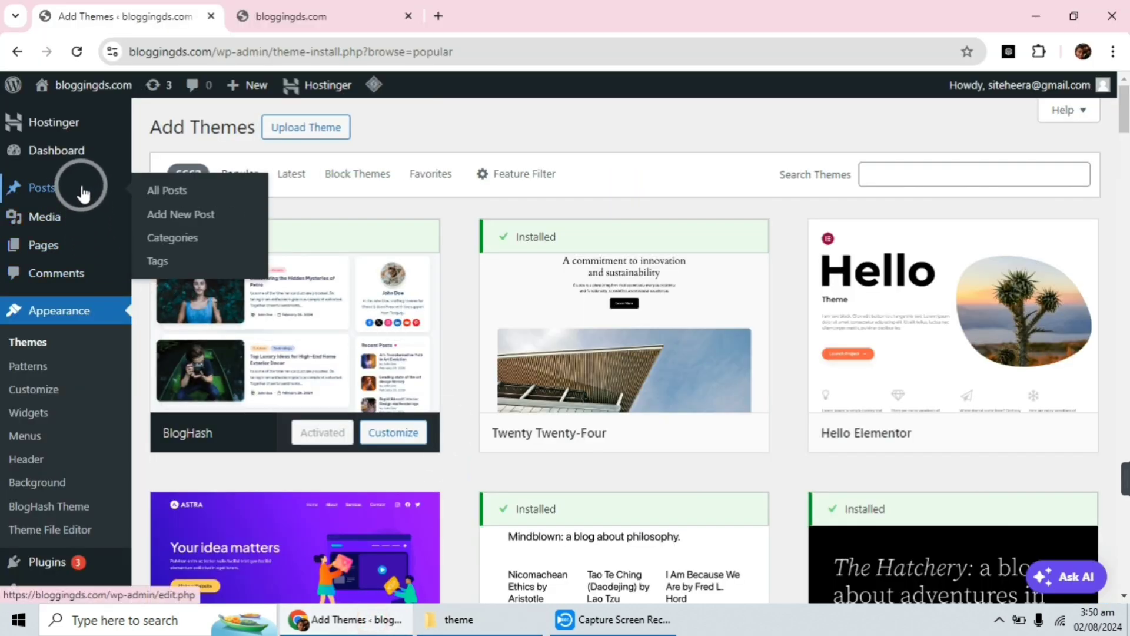
- Reopen the page for adding a new theme from the installed themes and bring up the theme upload form
mouse_move(76, 174)
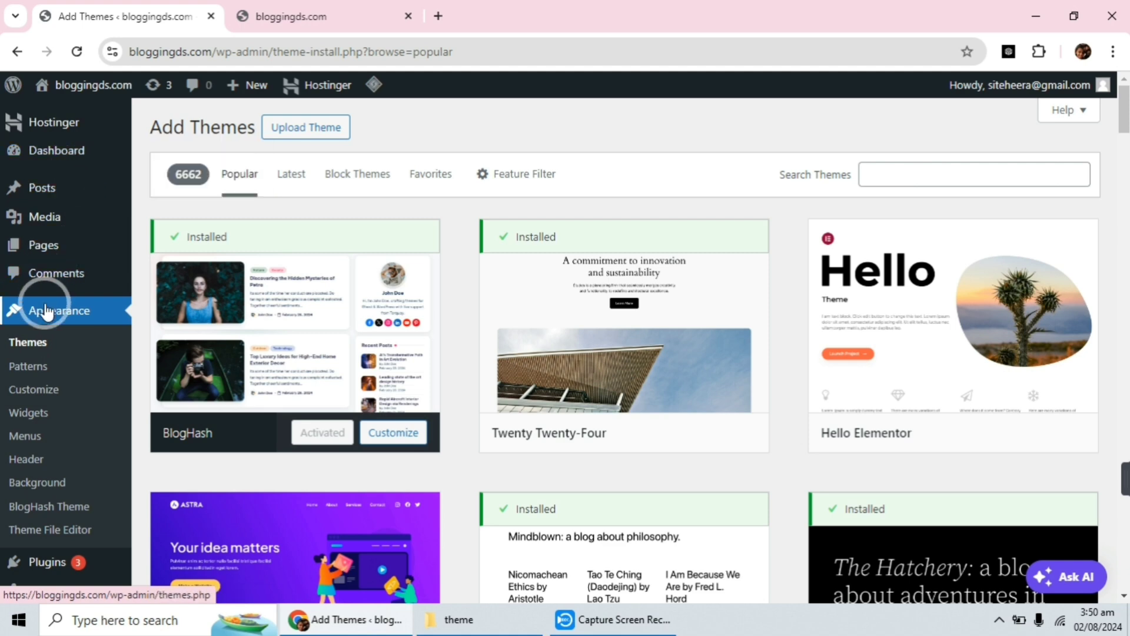
click(37, 344)
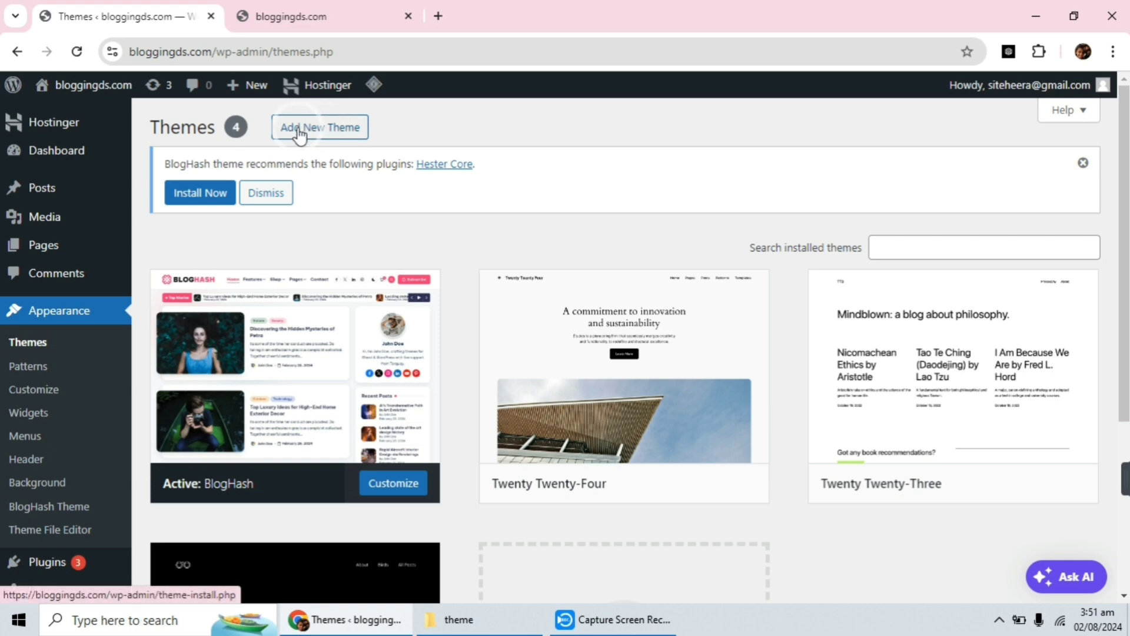
click(353, 131)
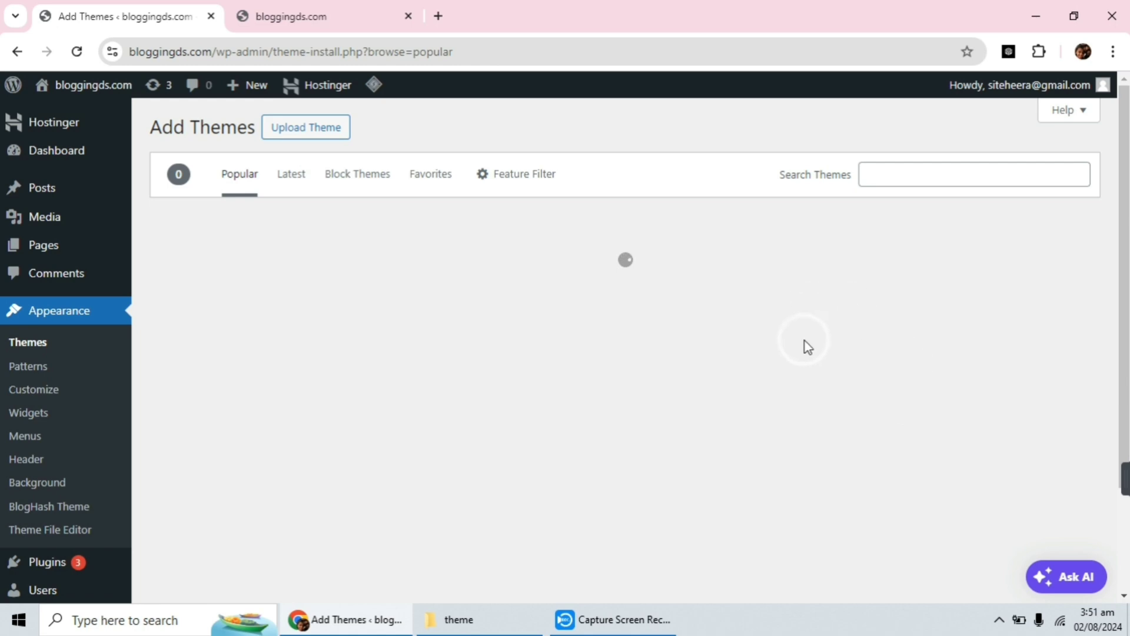
scroll(762, 341, down, 10)
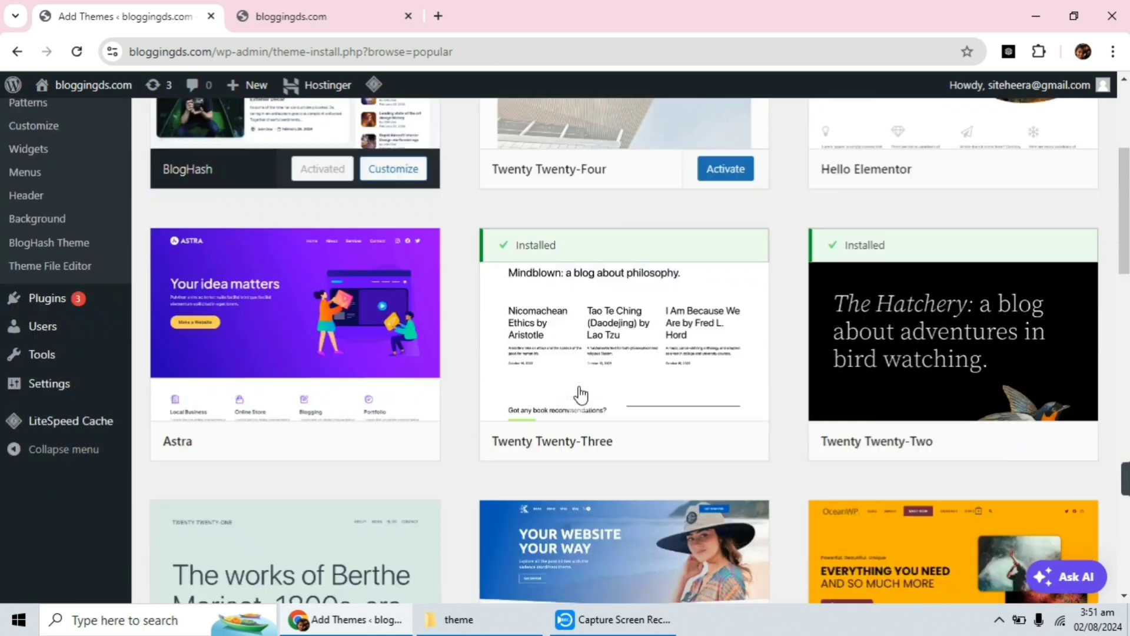
scroll(591, 447, up, 10)
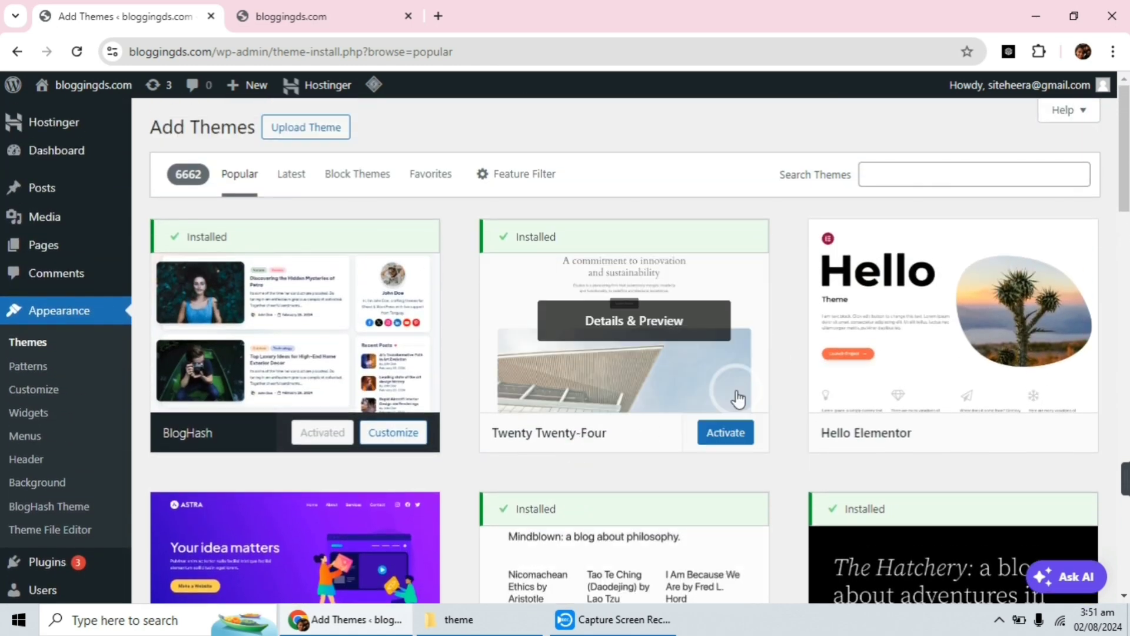
scroll(575, 417, down, 10)
scroll(606, 447, up, 10)
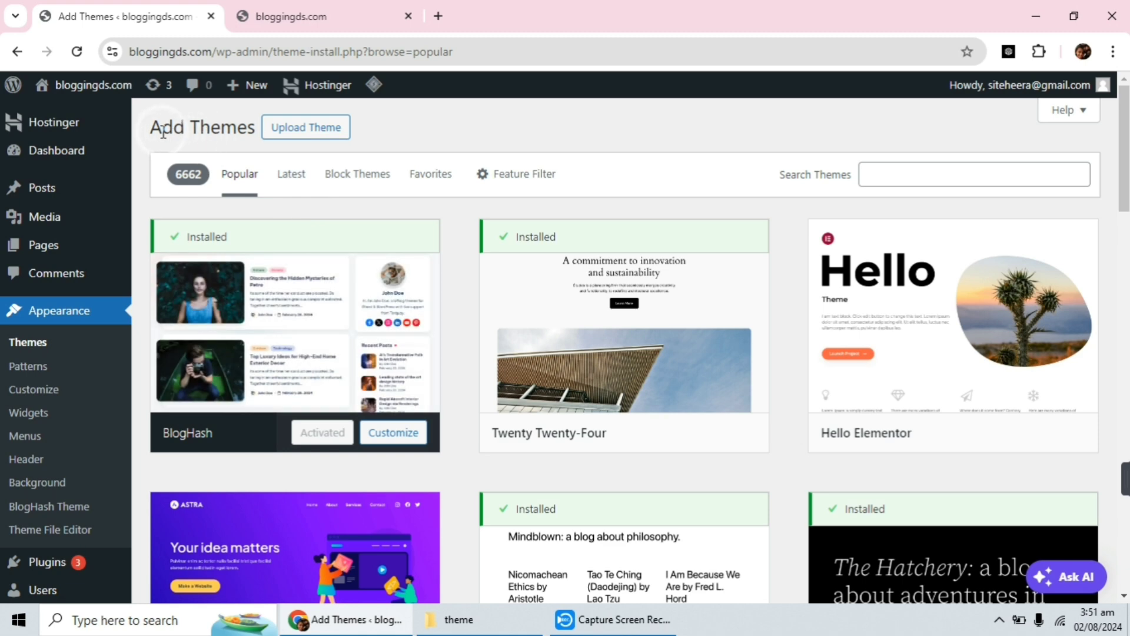
click(283, 135)
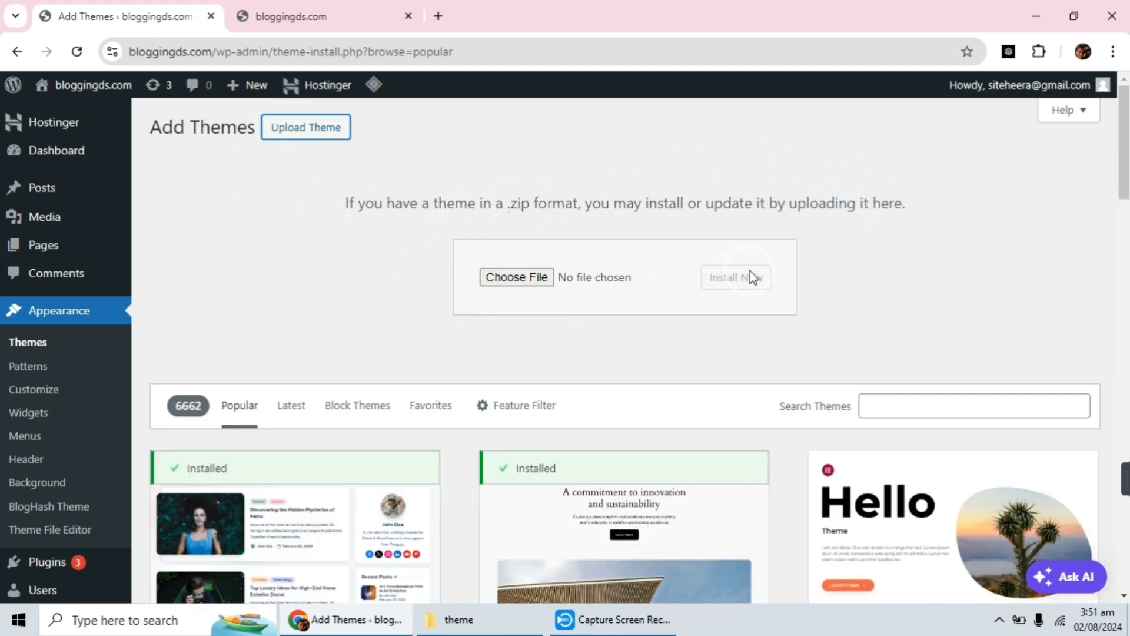
- Choose Newspaper.zip from the theme folder on the Desktop as the theme file to upload
click(523, 279)
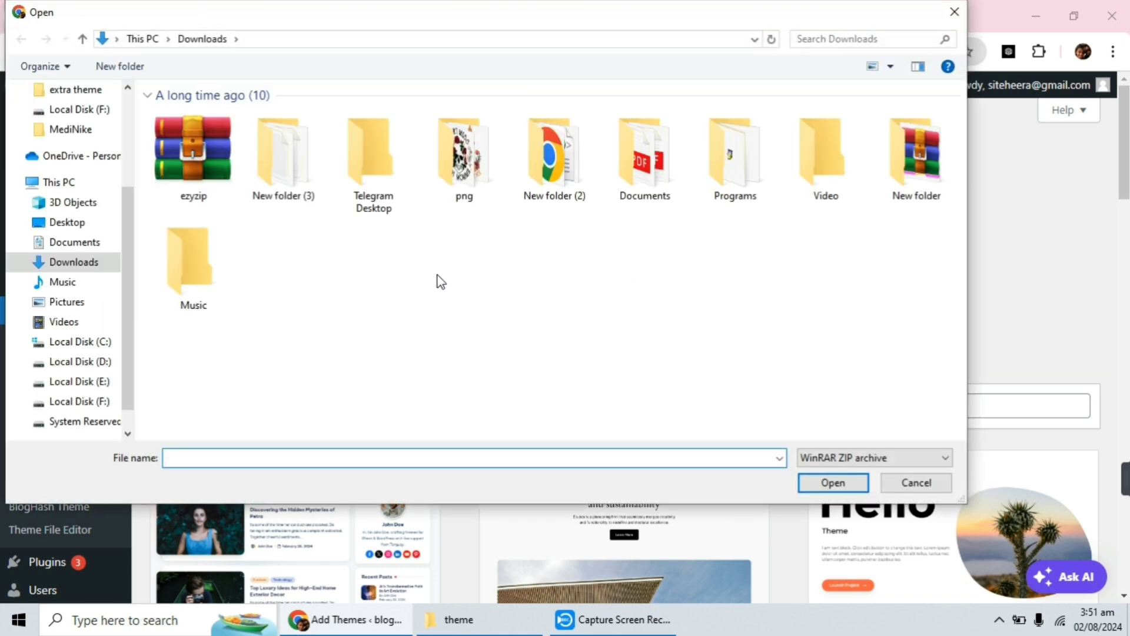
click(67, 222)
click(384, 152)
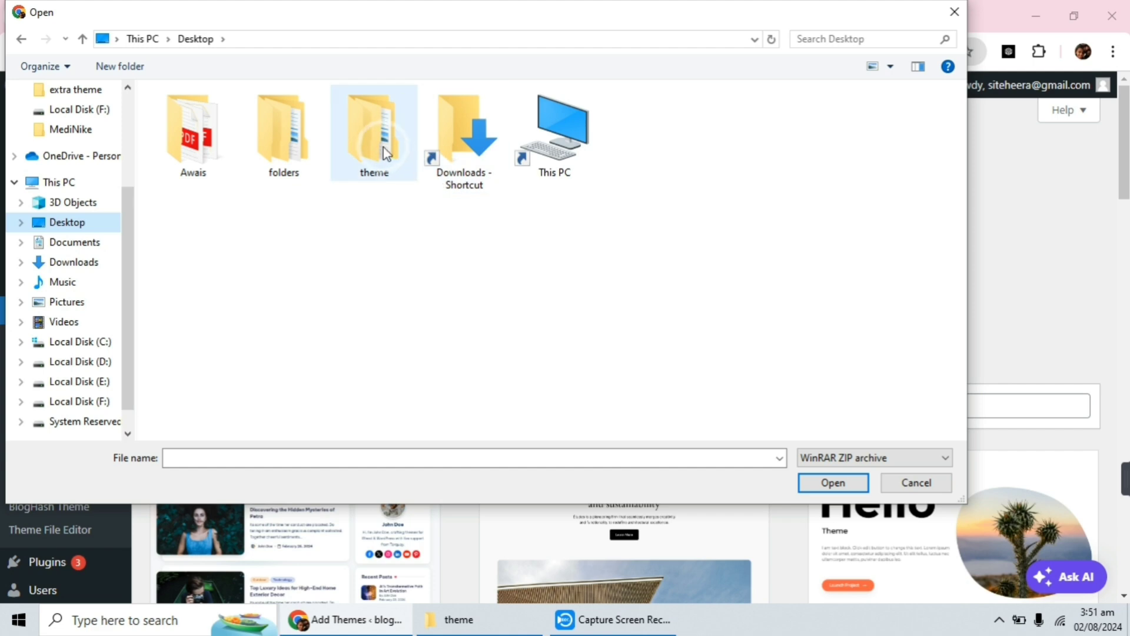
double_click(384, 152)
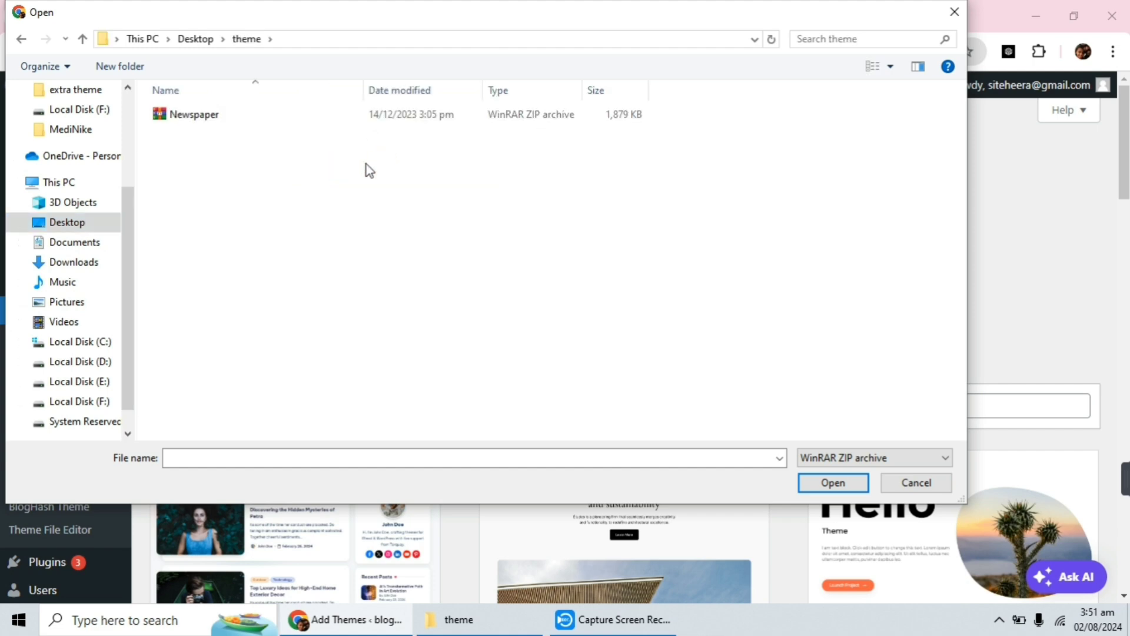
click(206, 120)
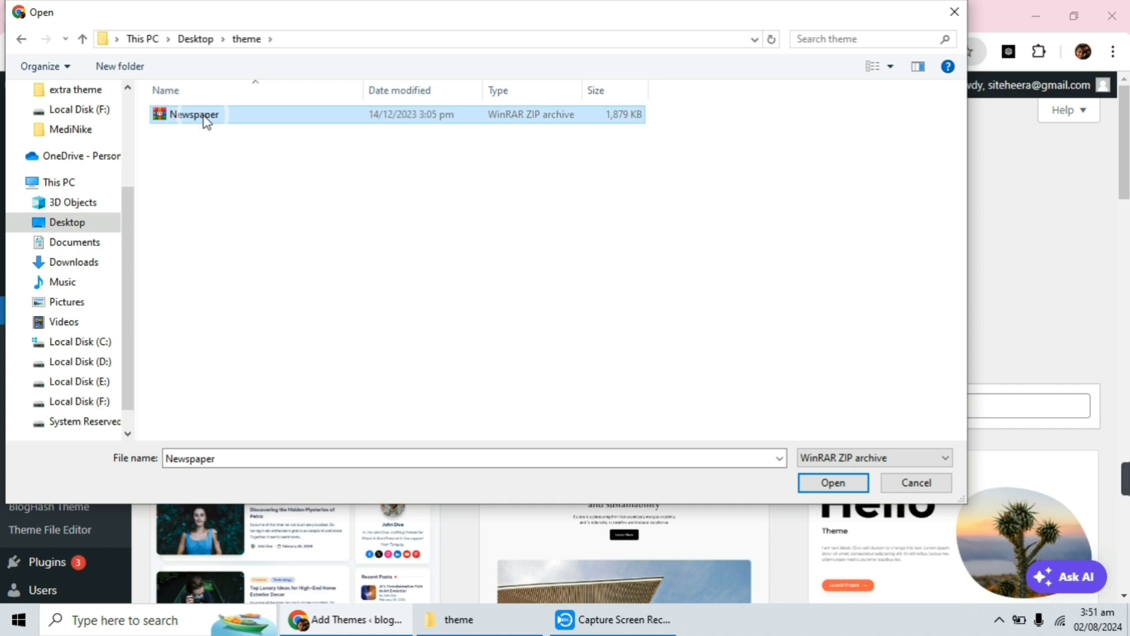
click(842, 484)
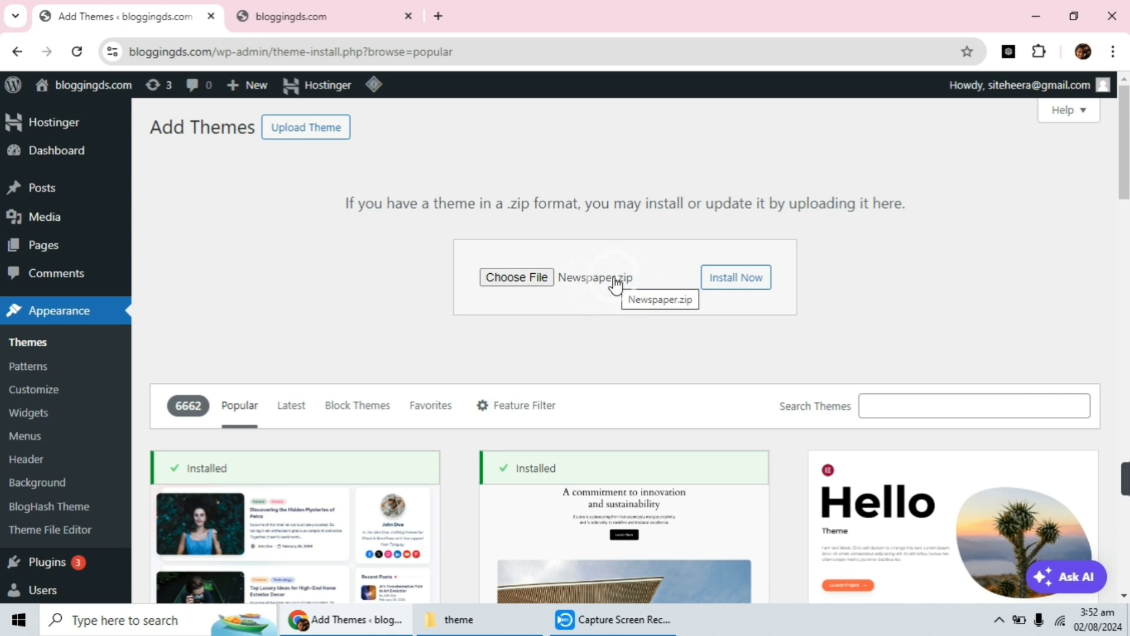
- Install the Newspaper theme from the chosen zip file and activate it on the site
click(722, 282)
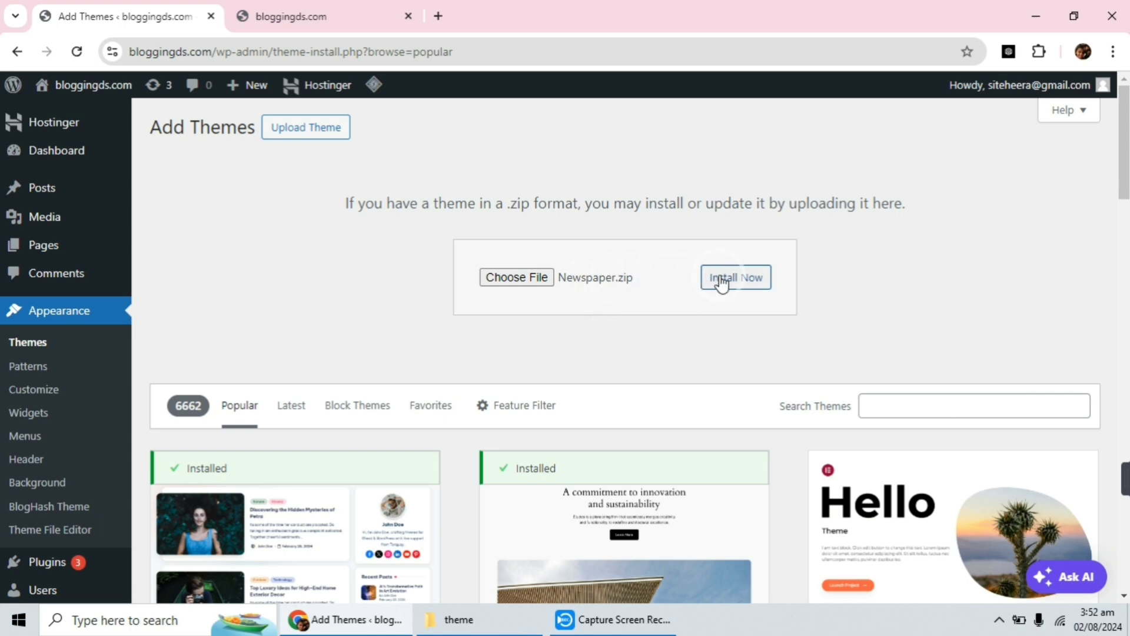
click(721, 282)
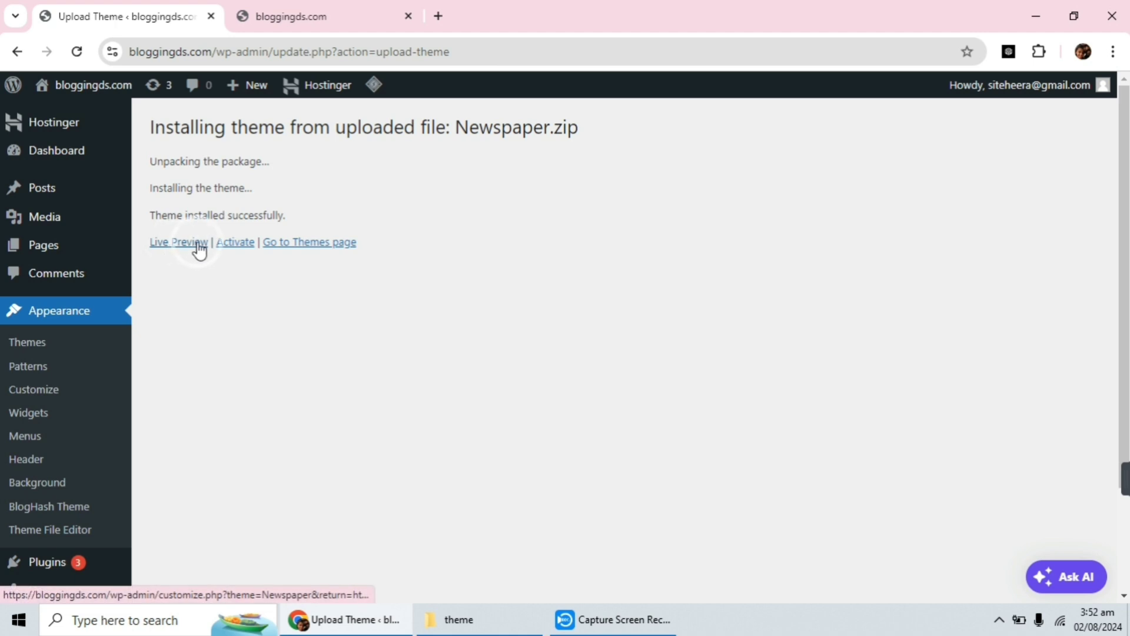
click(233, 250)
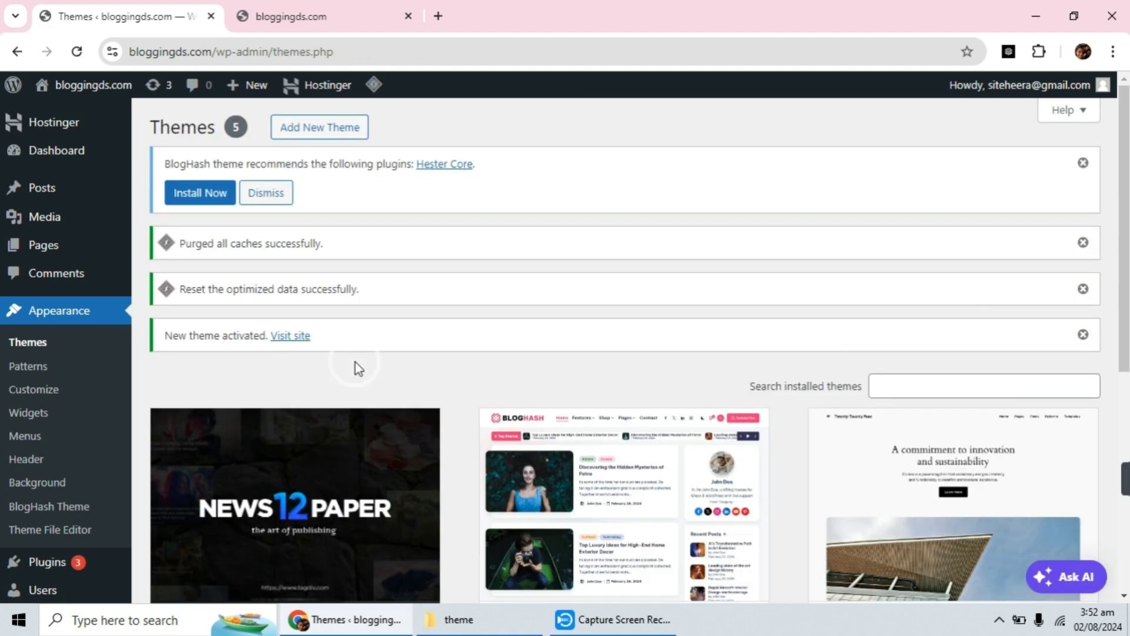
- Examine the list of installed themes, checking which theme is active on the site
scroll(412, 294, down, 3)
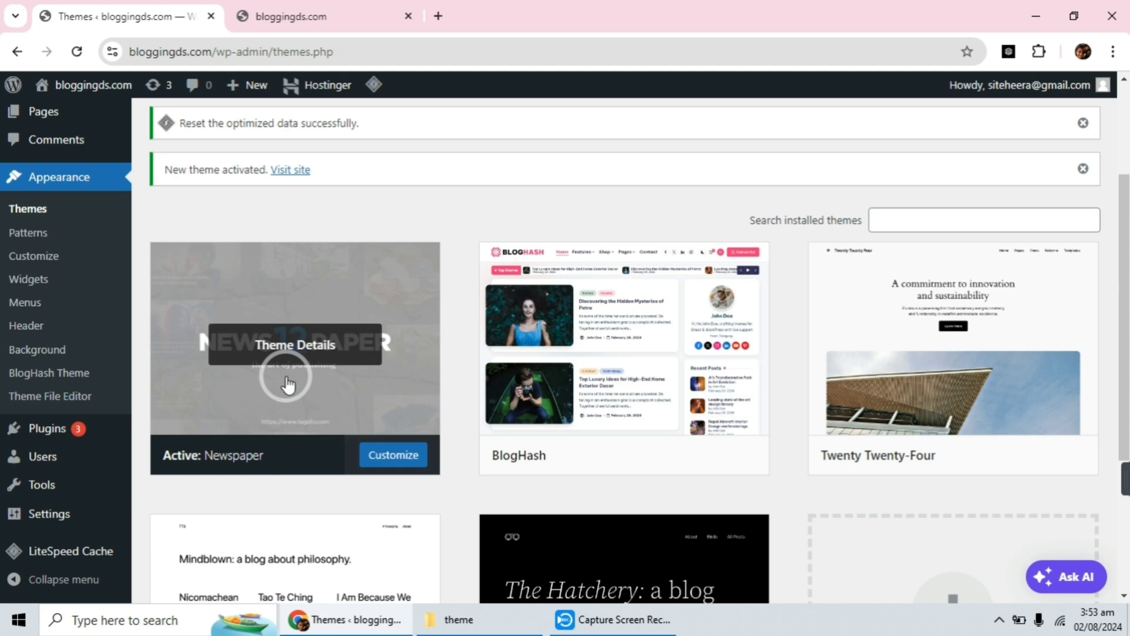
scroll(498, 434, up, 2)
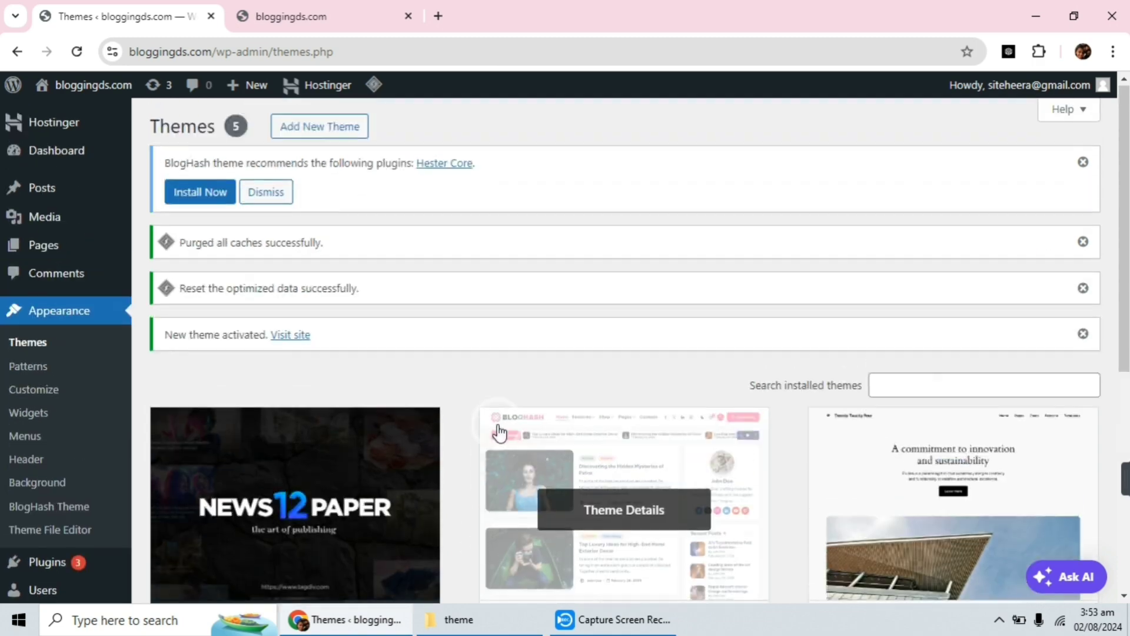
scroll(456, 319, down, 2)
scroll(456, 319, down, 3)
scroll(454, 320, up, 5)
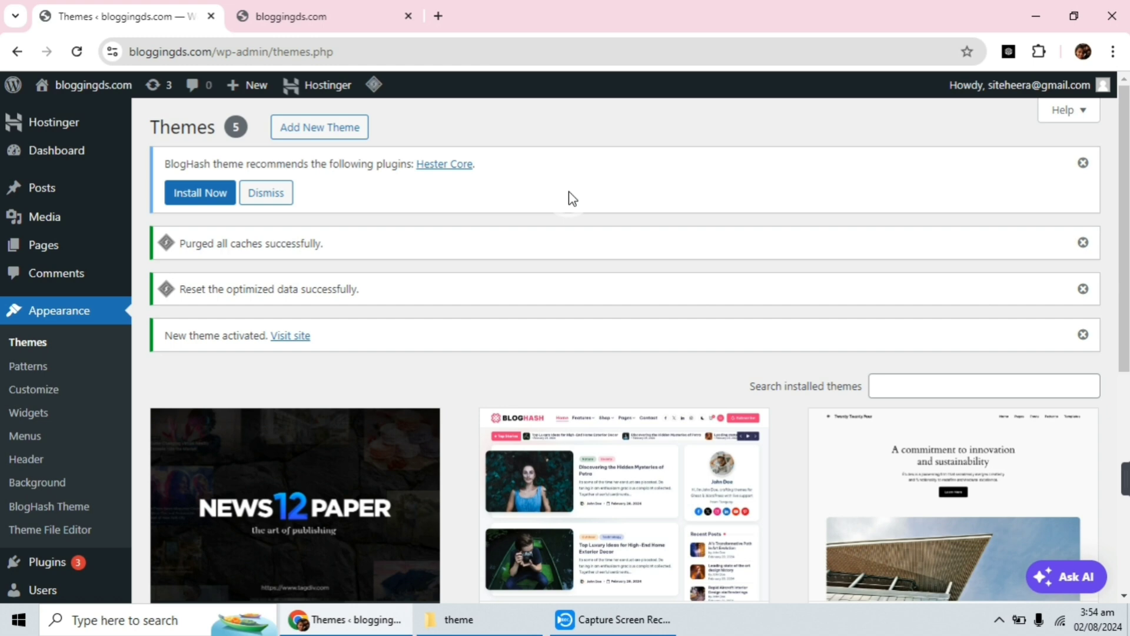
- Look over the themes page from its notices down to the last installed theme, comparing Newspaper with the inactive themes
scroll(560, 227, down, 5)
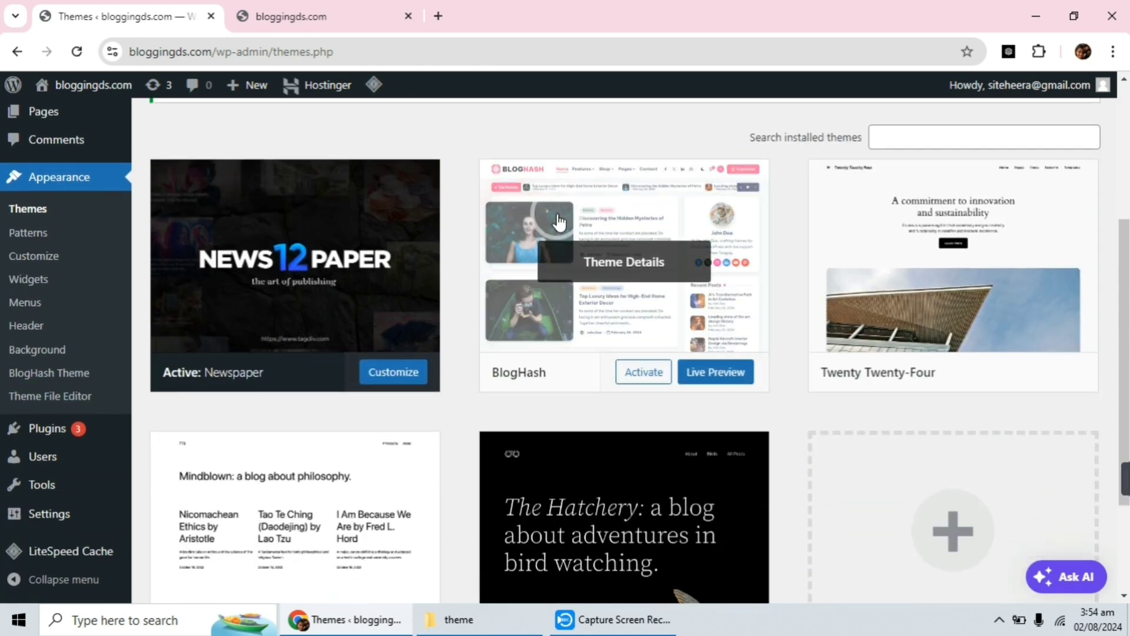
scroll(560, 222, up, 5)
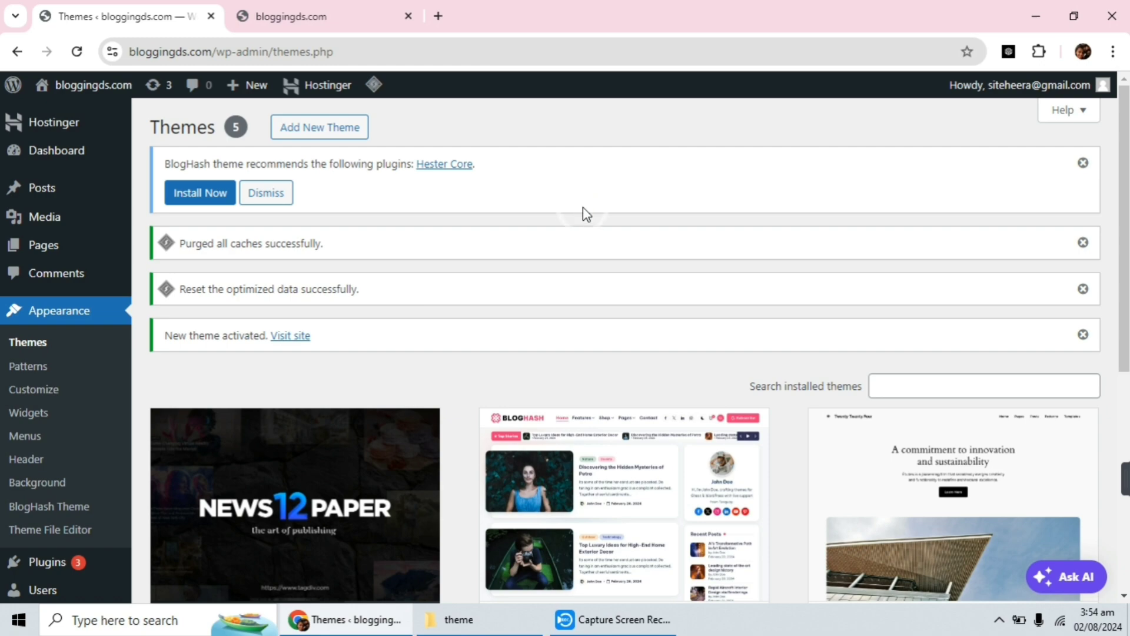
scroll(565, 236, down, 5)
scroll(537, 255, up, 5)
click(366, 360)
scroll(588, 307, down, 7)
scroll(588, 307, up, 7)
click(468, 278)
click(404, 272)
scroll(404, 272, down, 7)
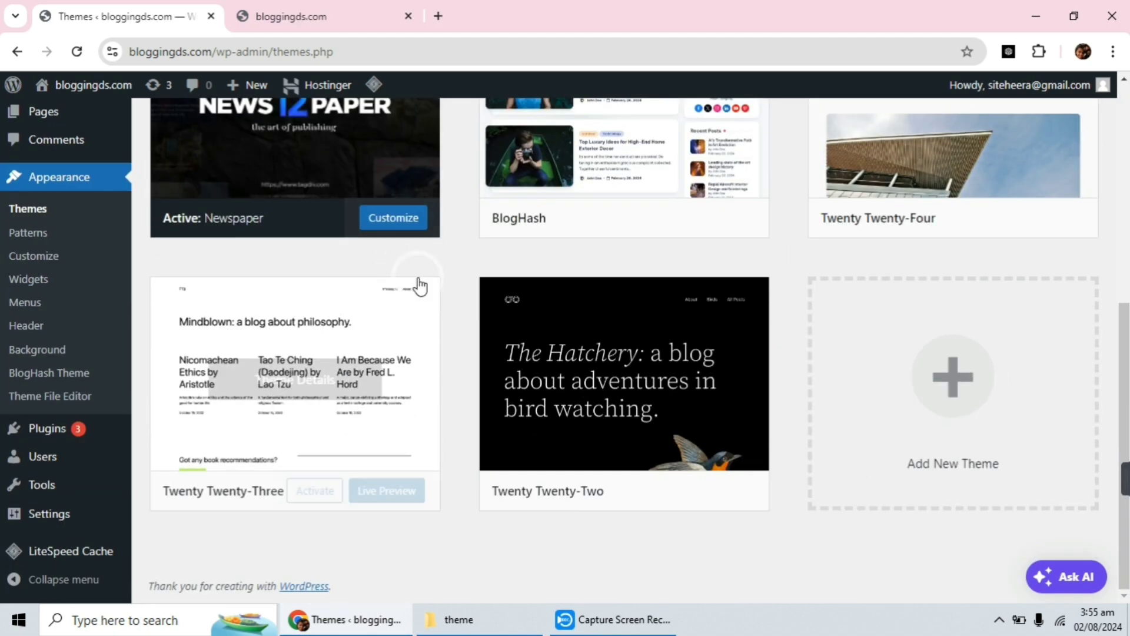
scroll(418, 283, up, 7)
click(497, 233)
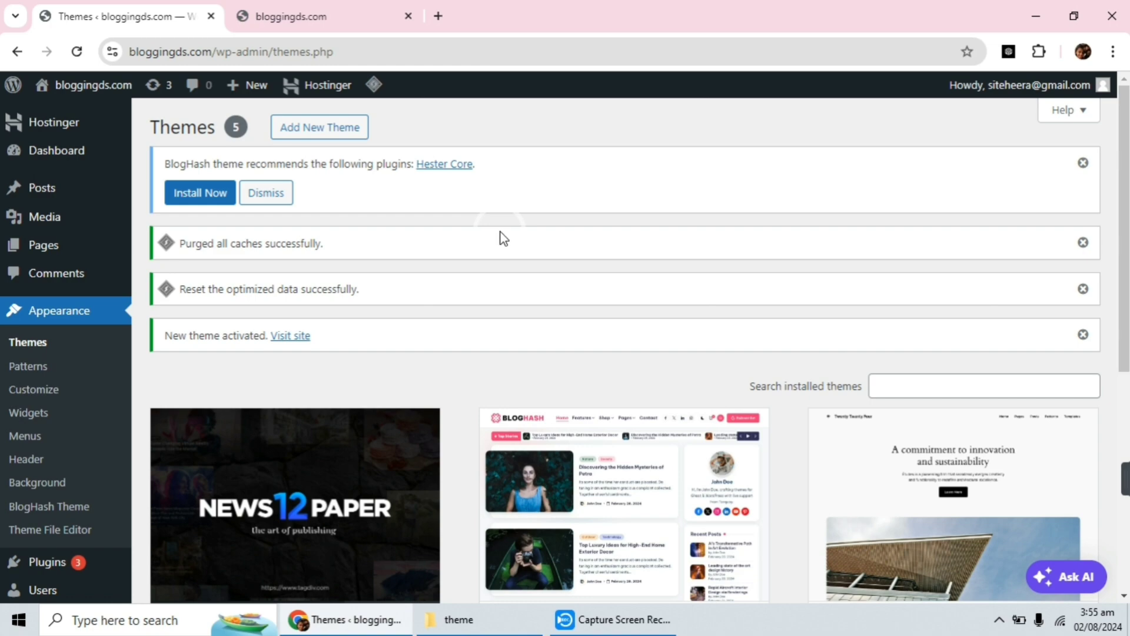
scroll(503, 238, down, 7)
scroll(502, 238, up, 7)
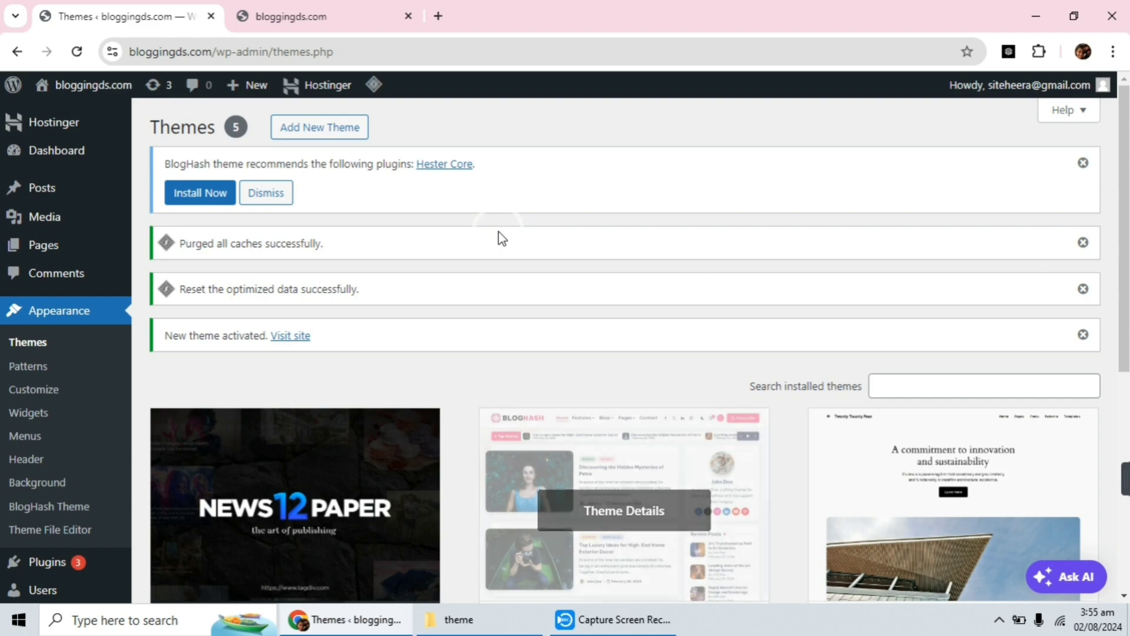
scroll(497, 232, down, 7)
scroll(489, 232, up, 7)
click(140, 331)
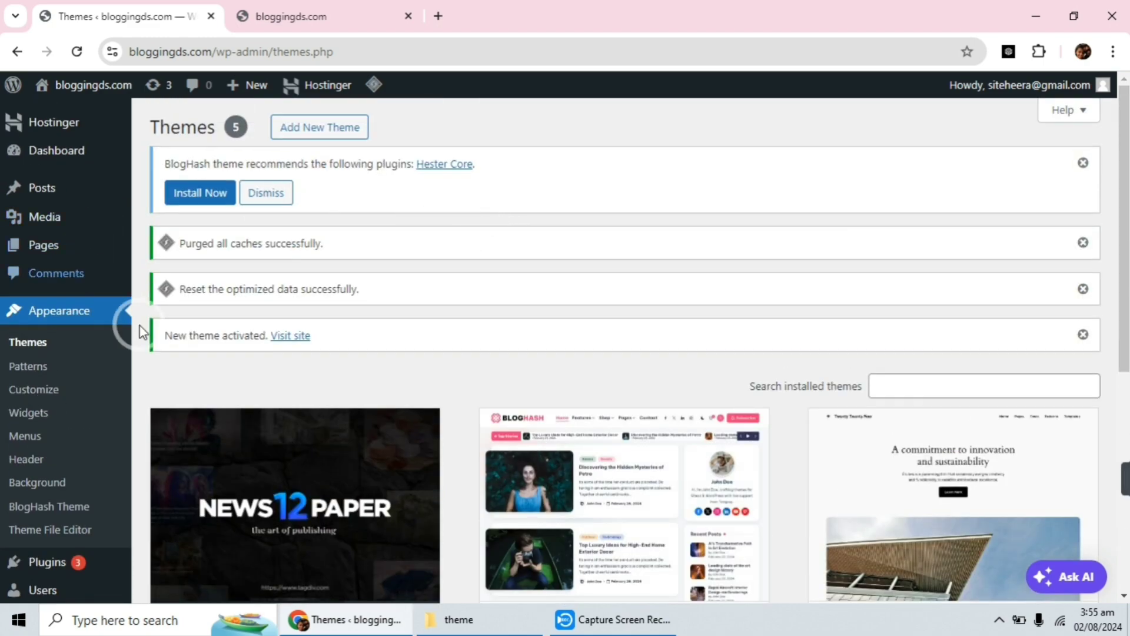
click(426, 245)
scroll(425, 241, down, 7)
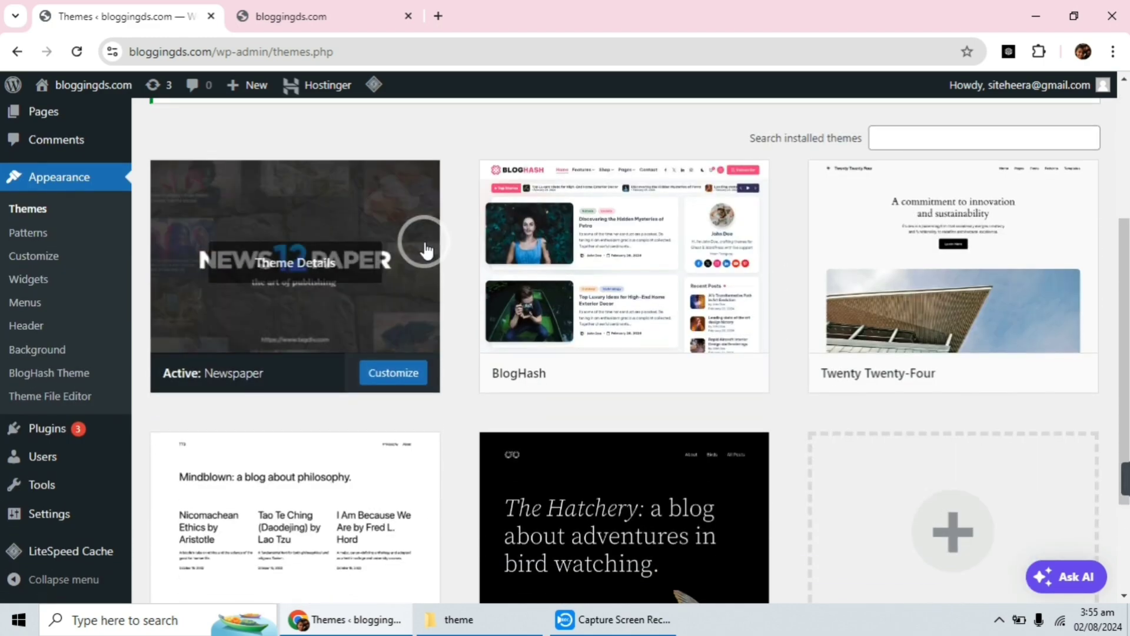